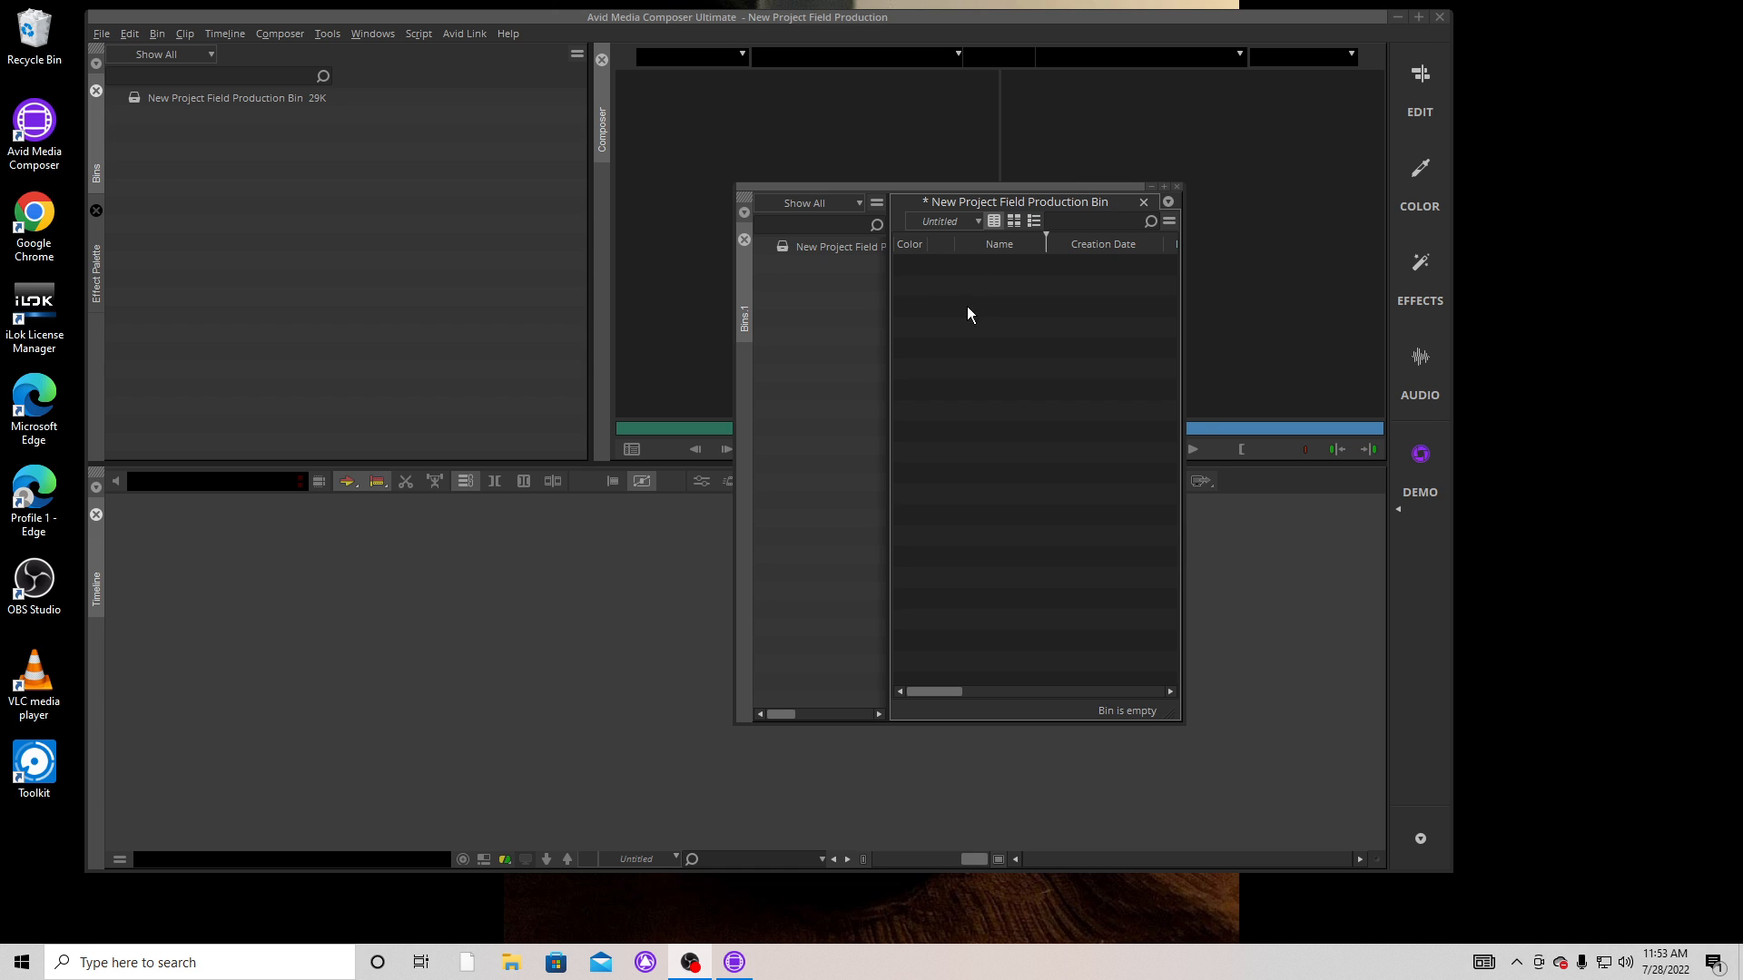
Widen the floating bin window and rename the New Project Field Production Bin as Video.
click(836, 245)
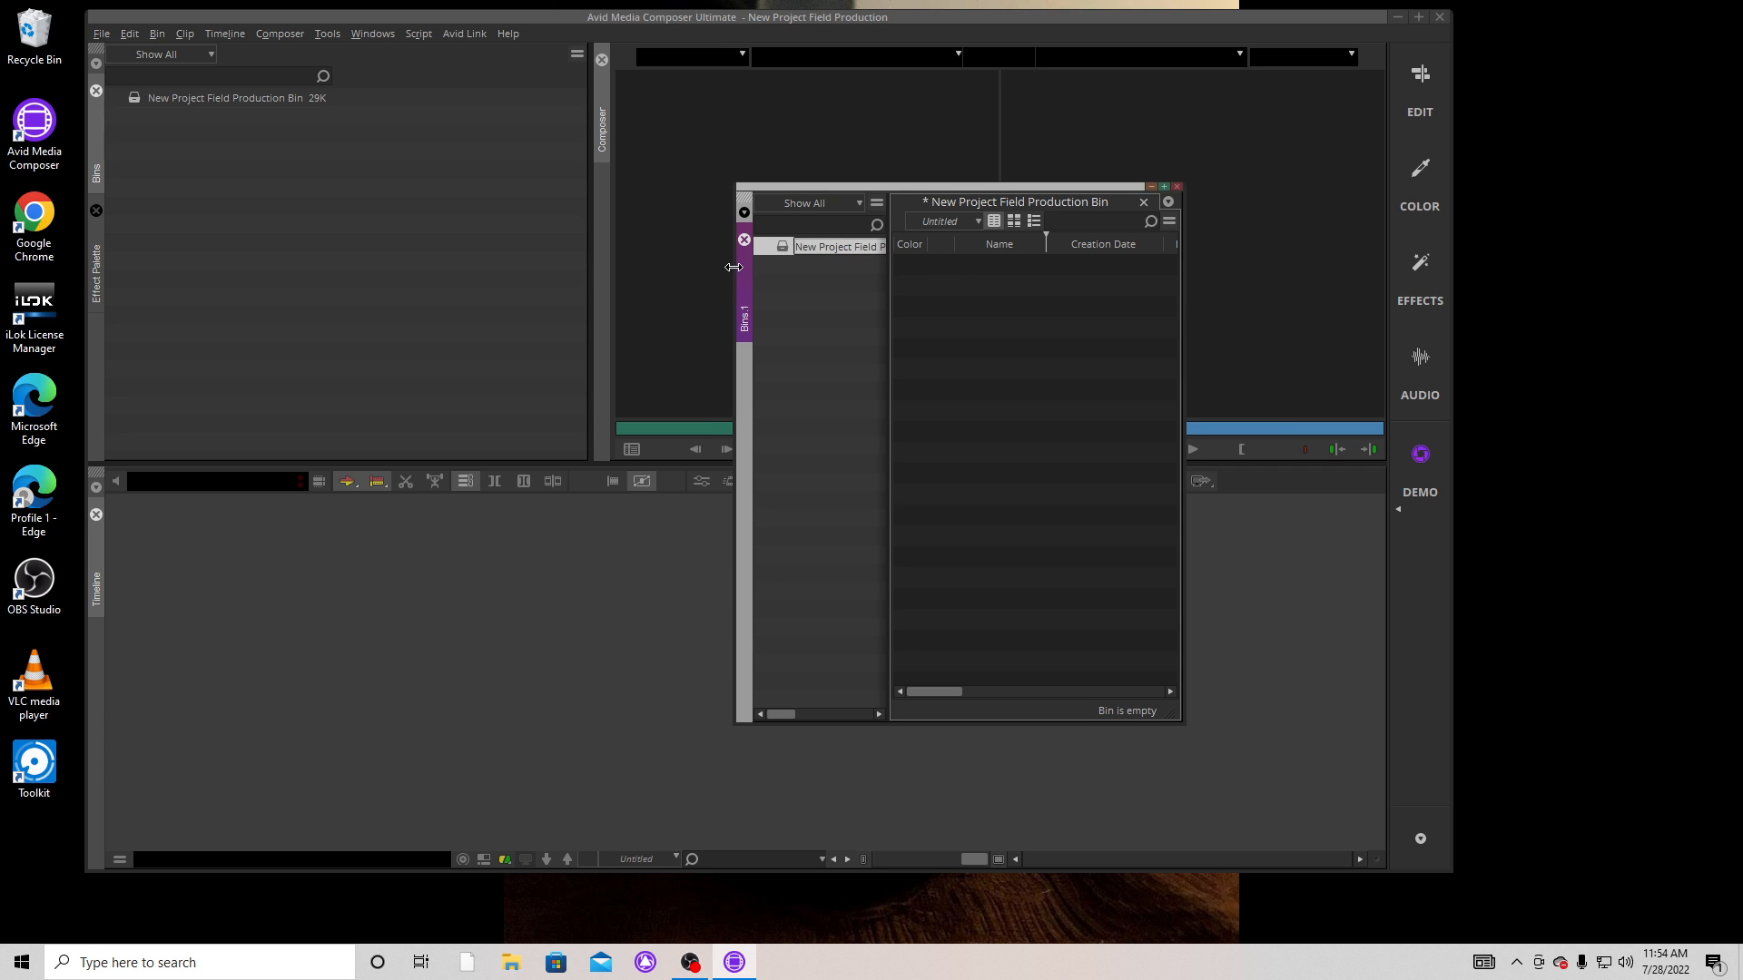
drag(732, 267, 466, 296)
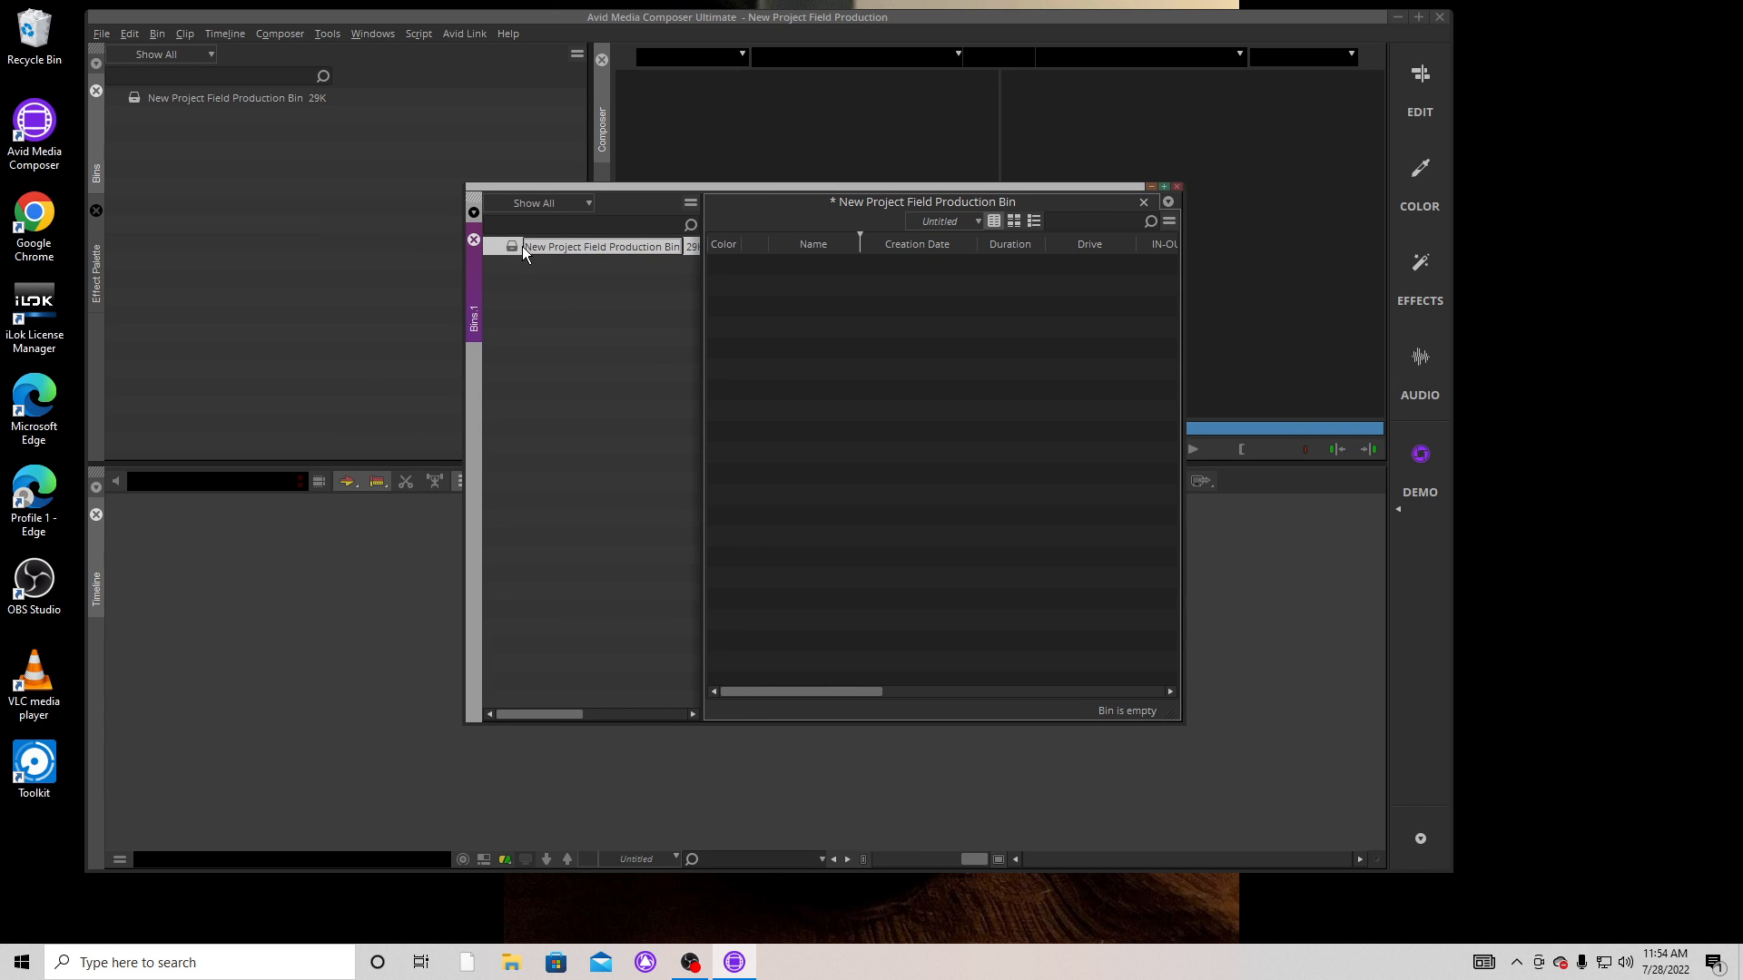
drag(525, 247, 441, 242)
key(Delete)
drag(525, 243, 682, 245)
key(BackSpace)
text(Video)
key(Return)
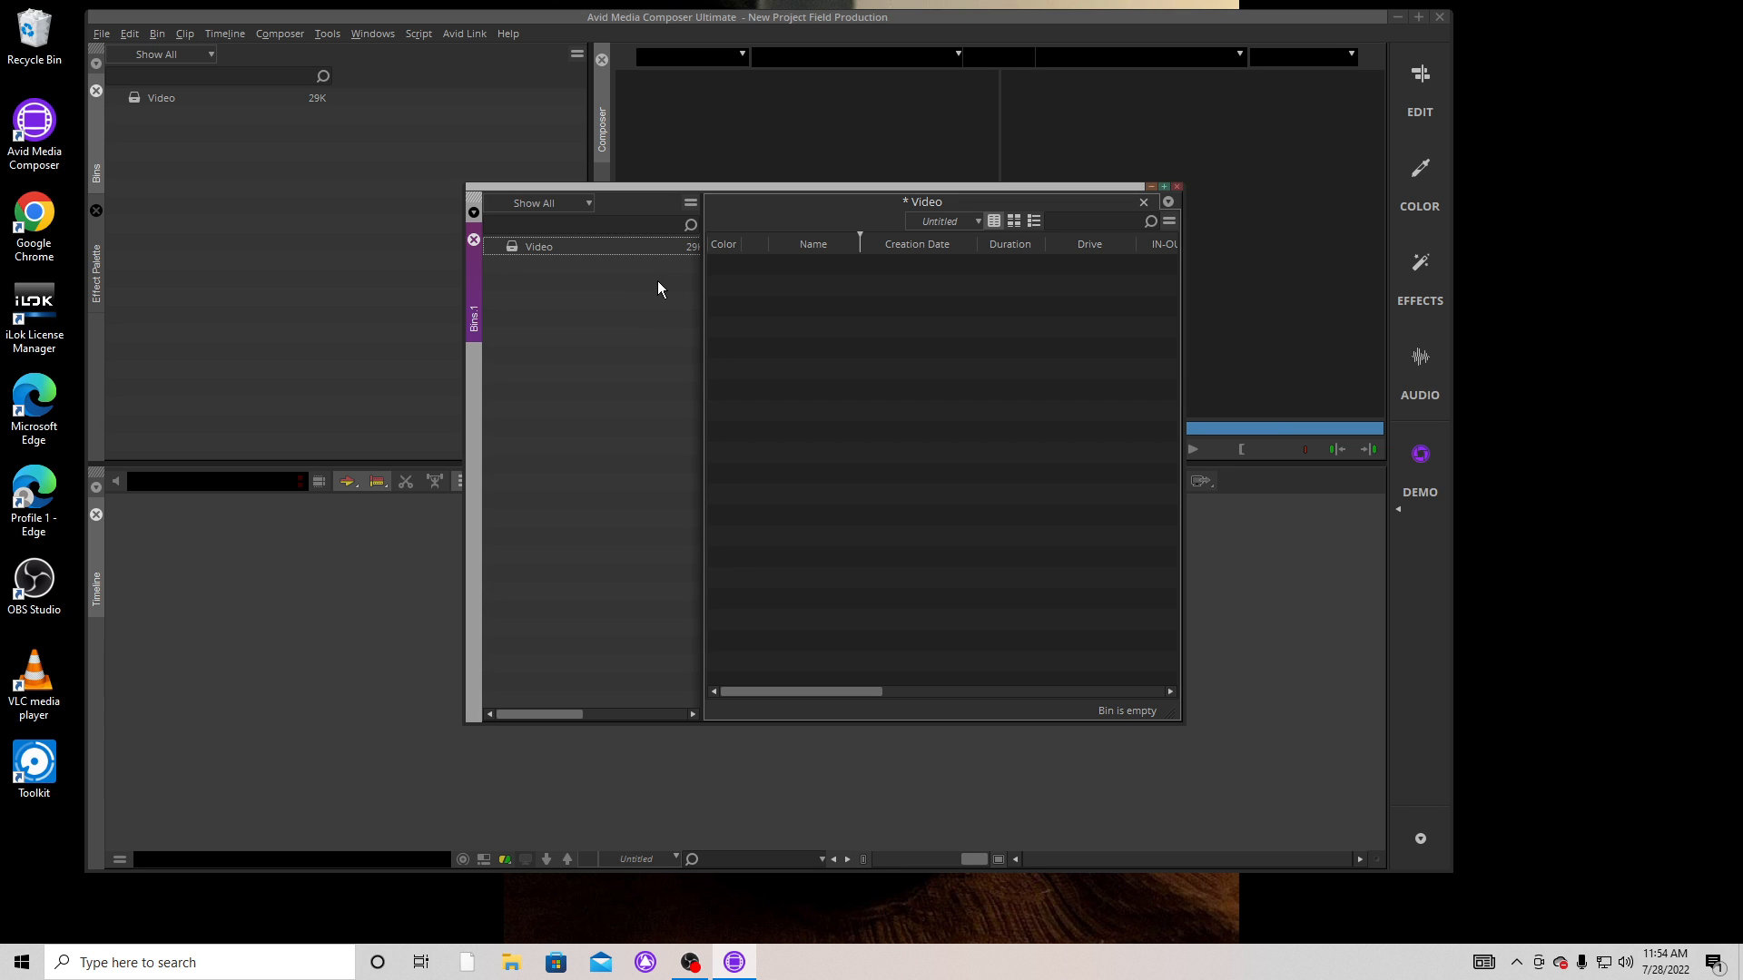
Create a new bin in the project's bin list and name it Music.
right_click(519, 280)
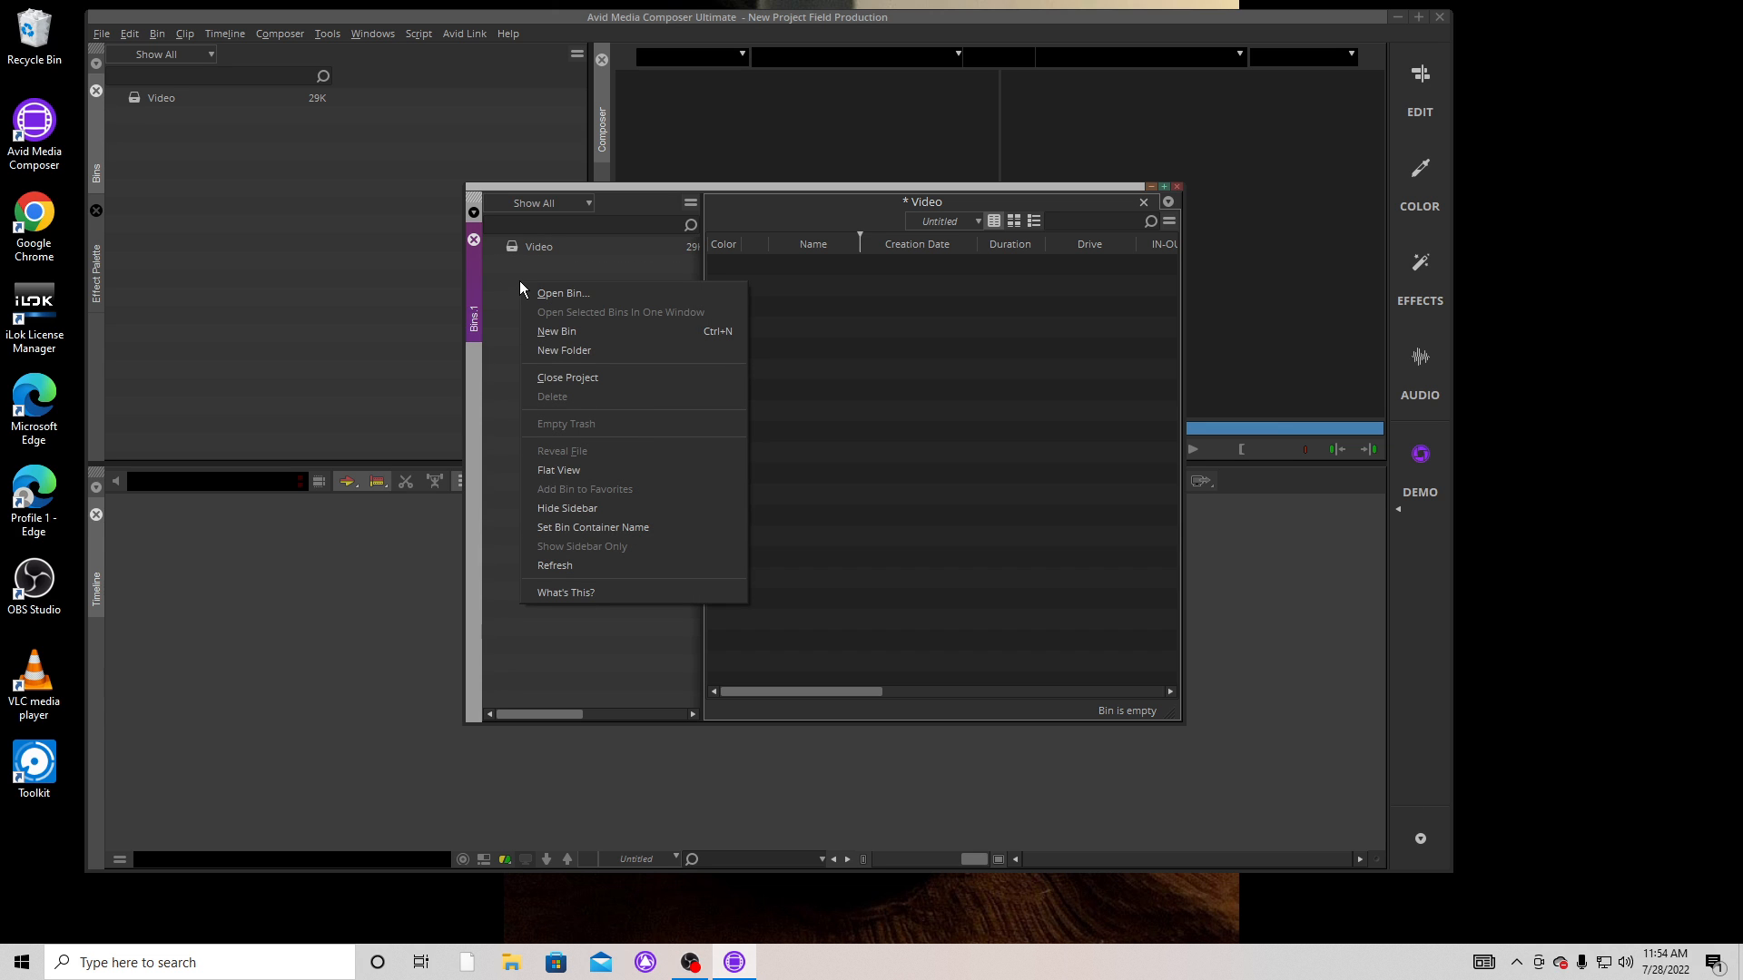
click(566, 332)
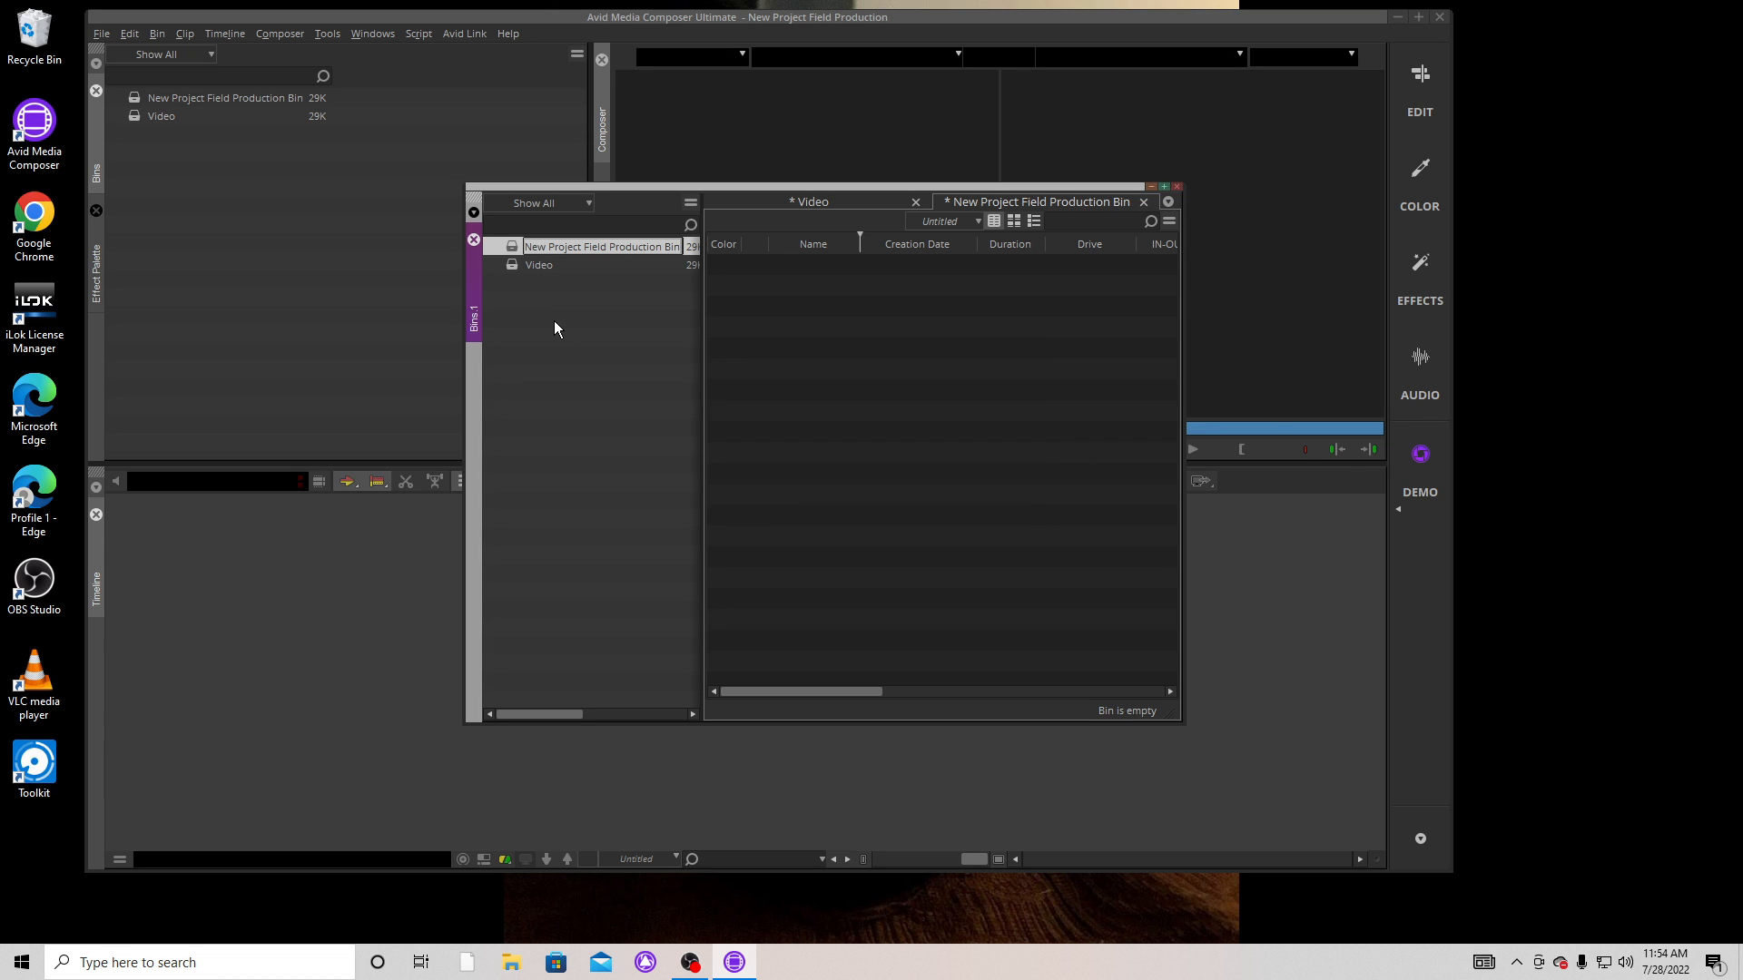
text(Music)
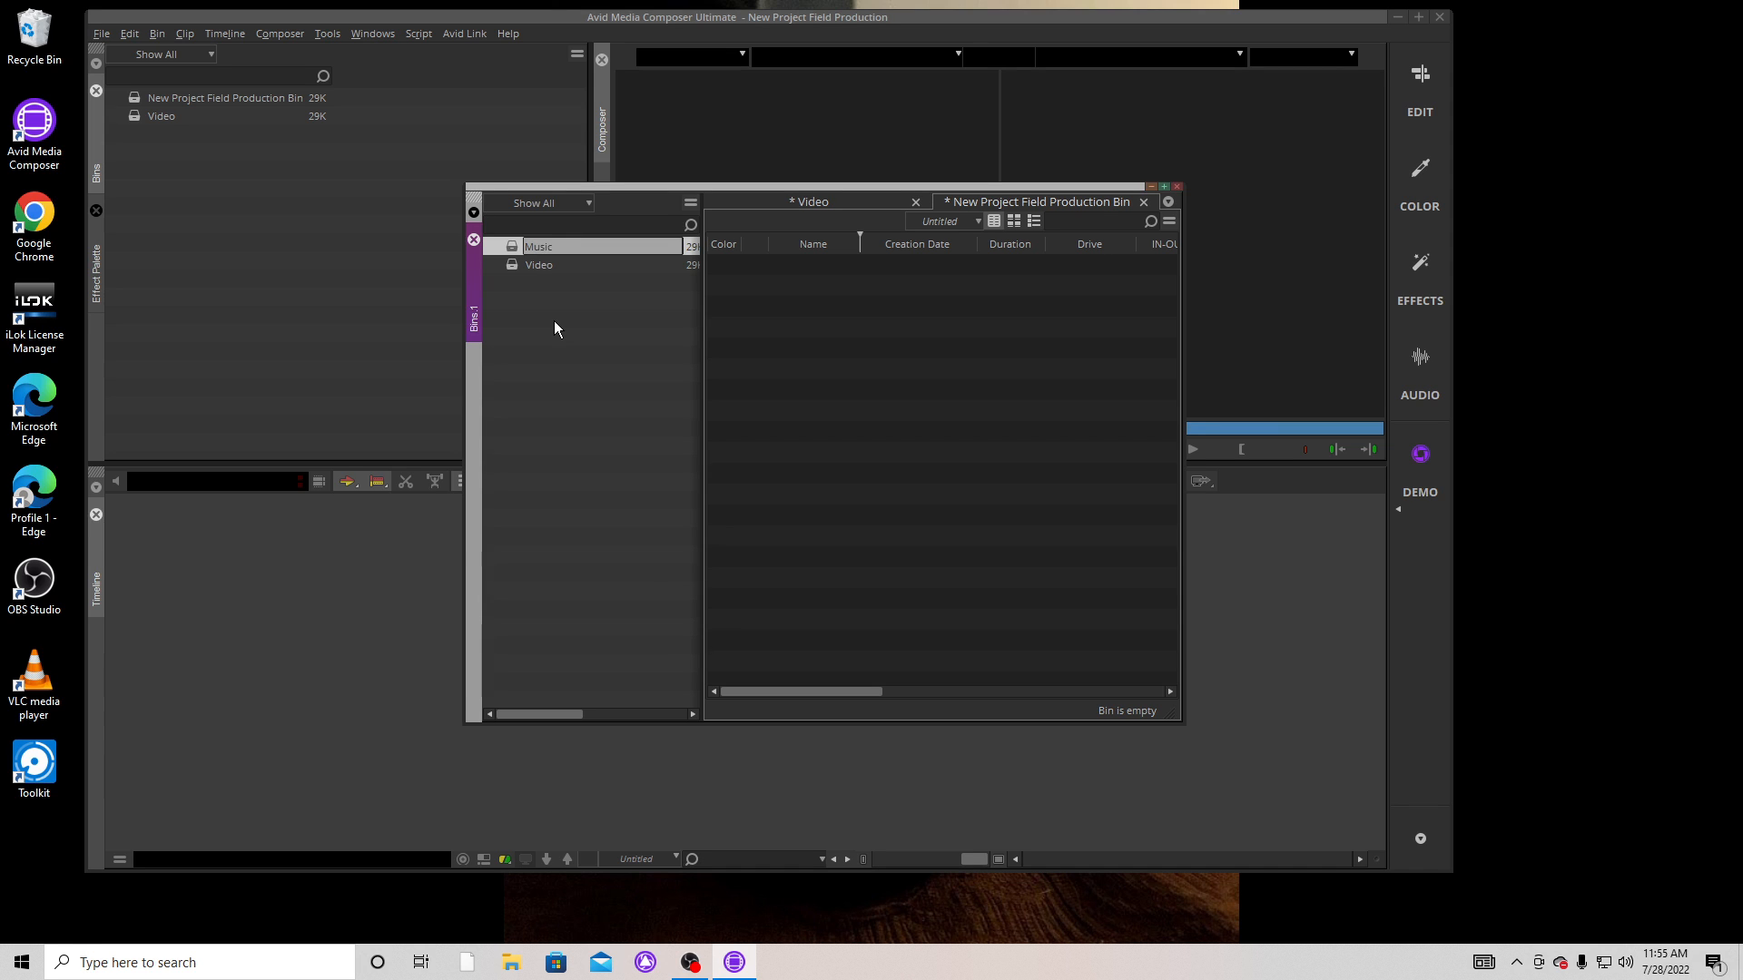
key(Return)
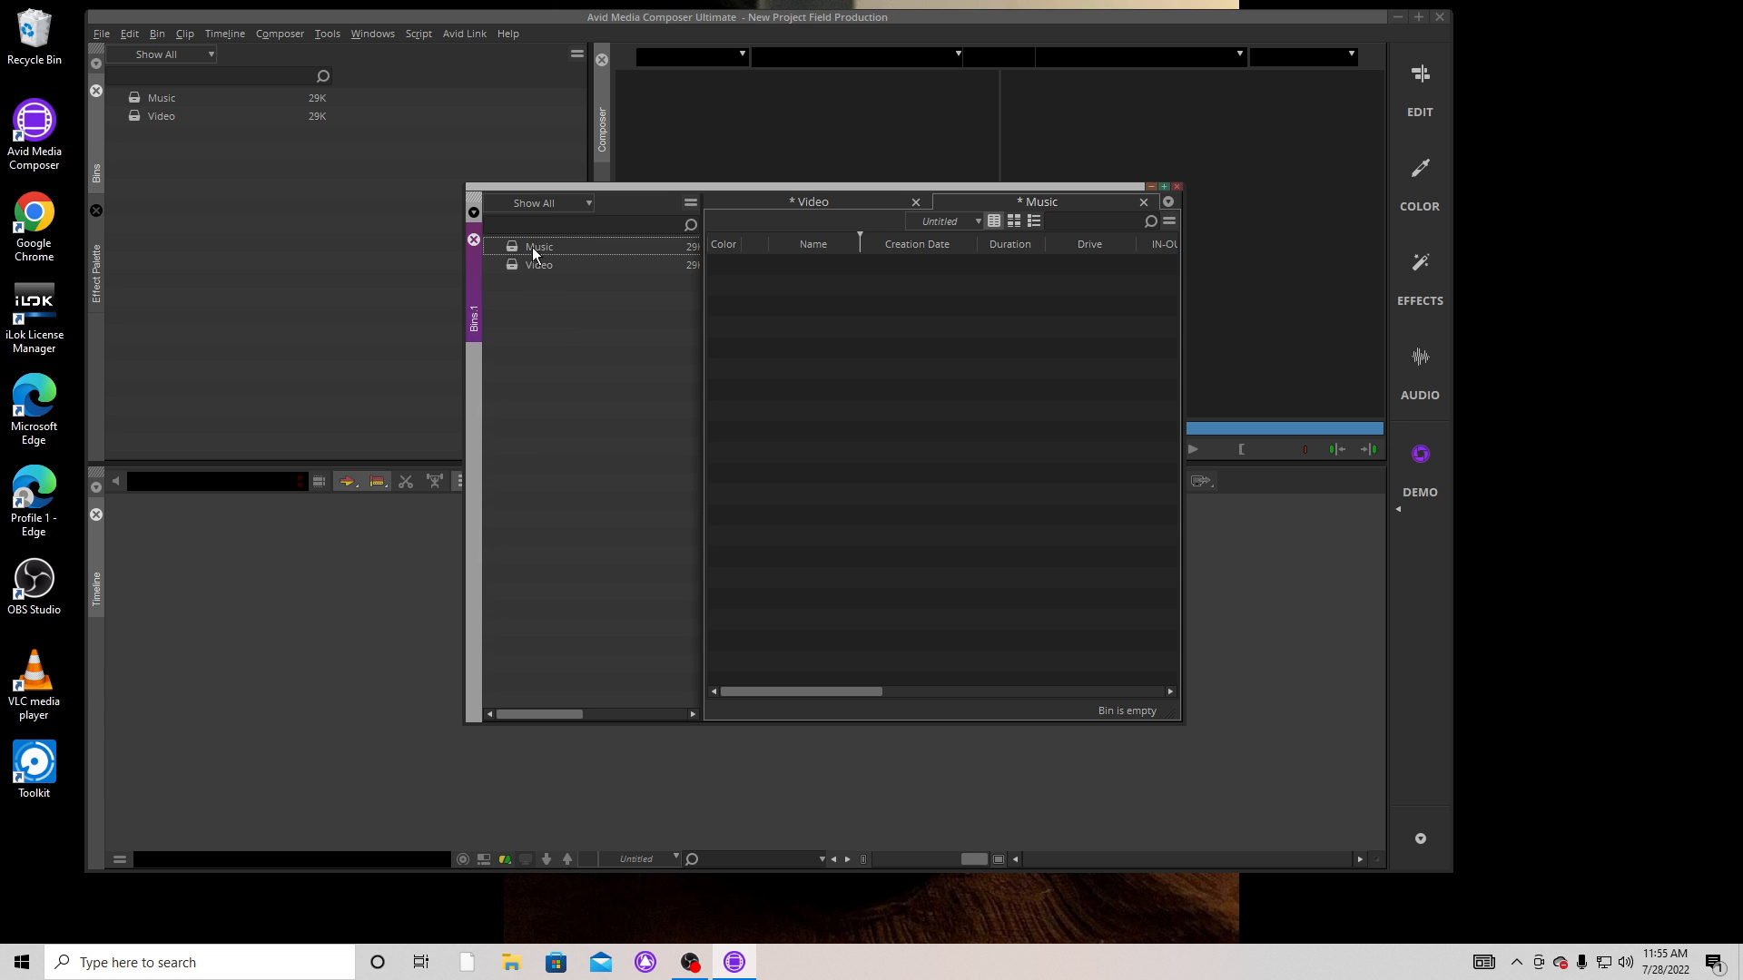
Add another bin to the project's bin list and name it Audio.
right_click(522, 314)
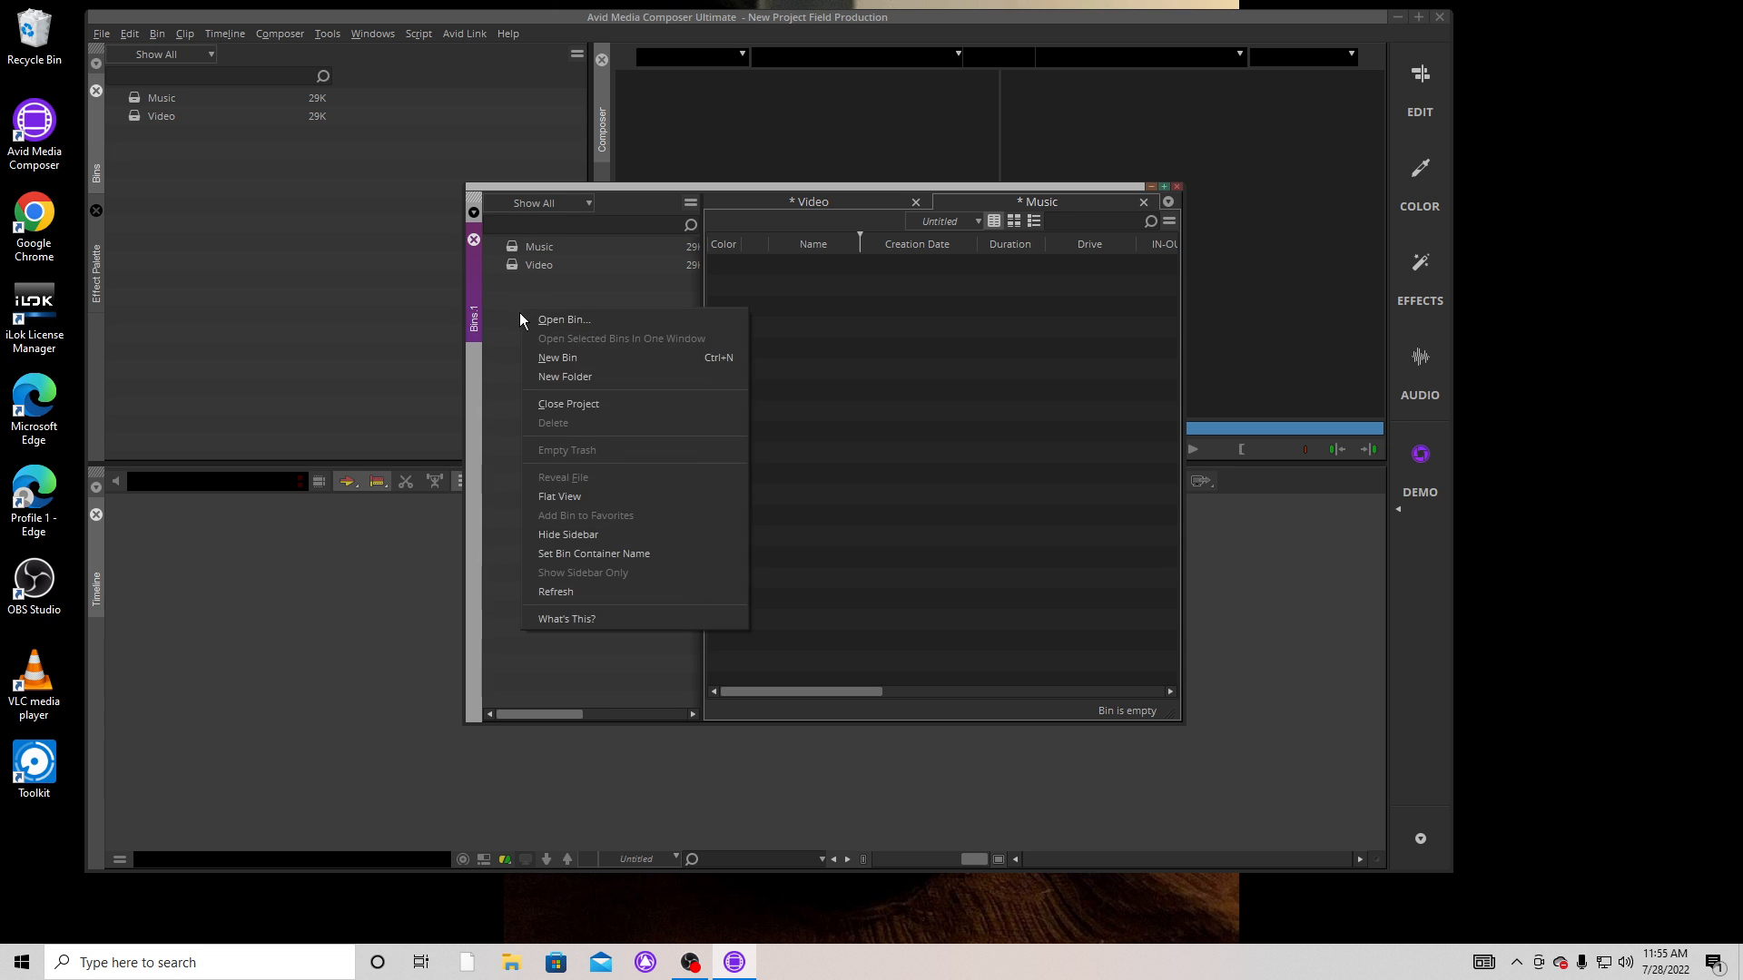
click(553, 357)
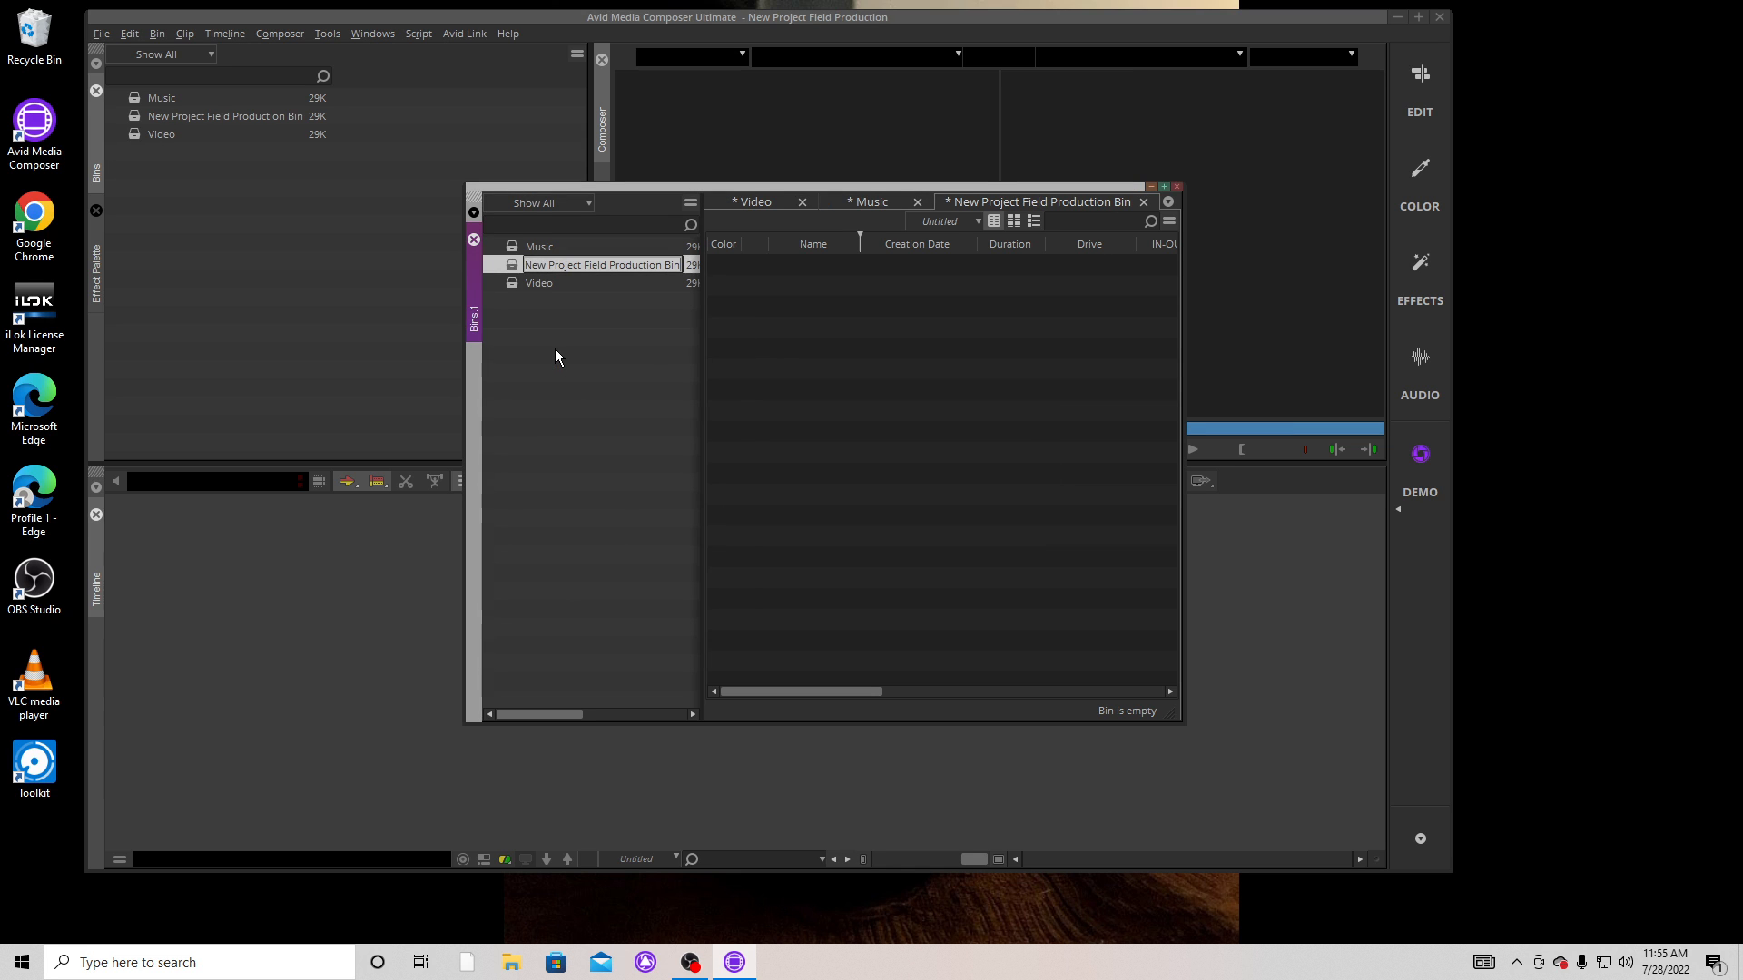
text(Audio)
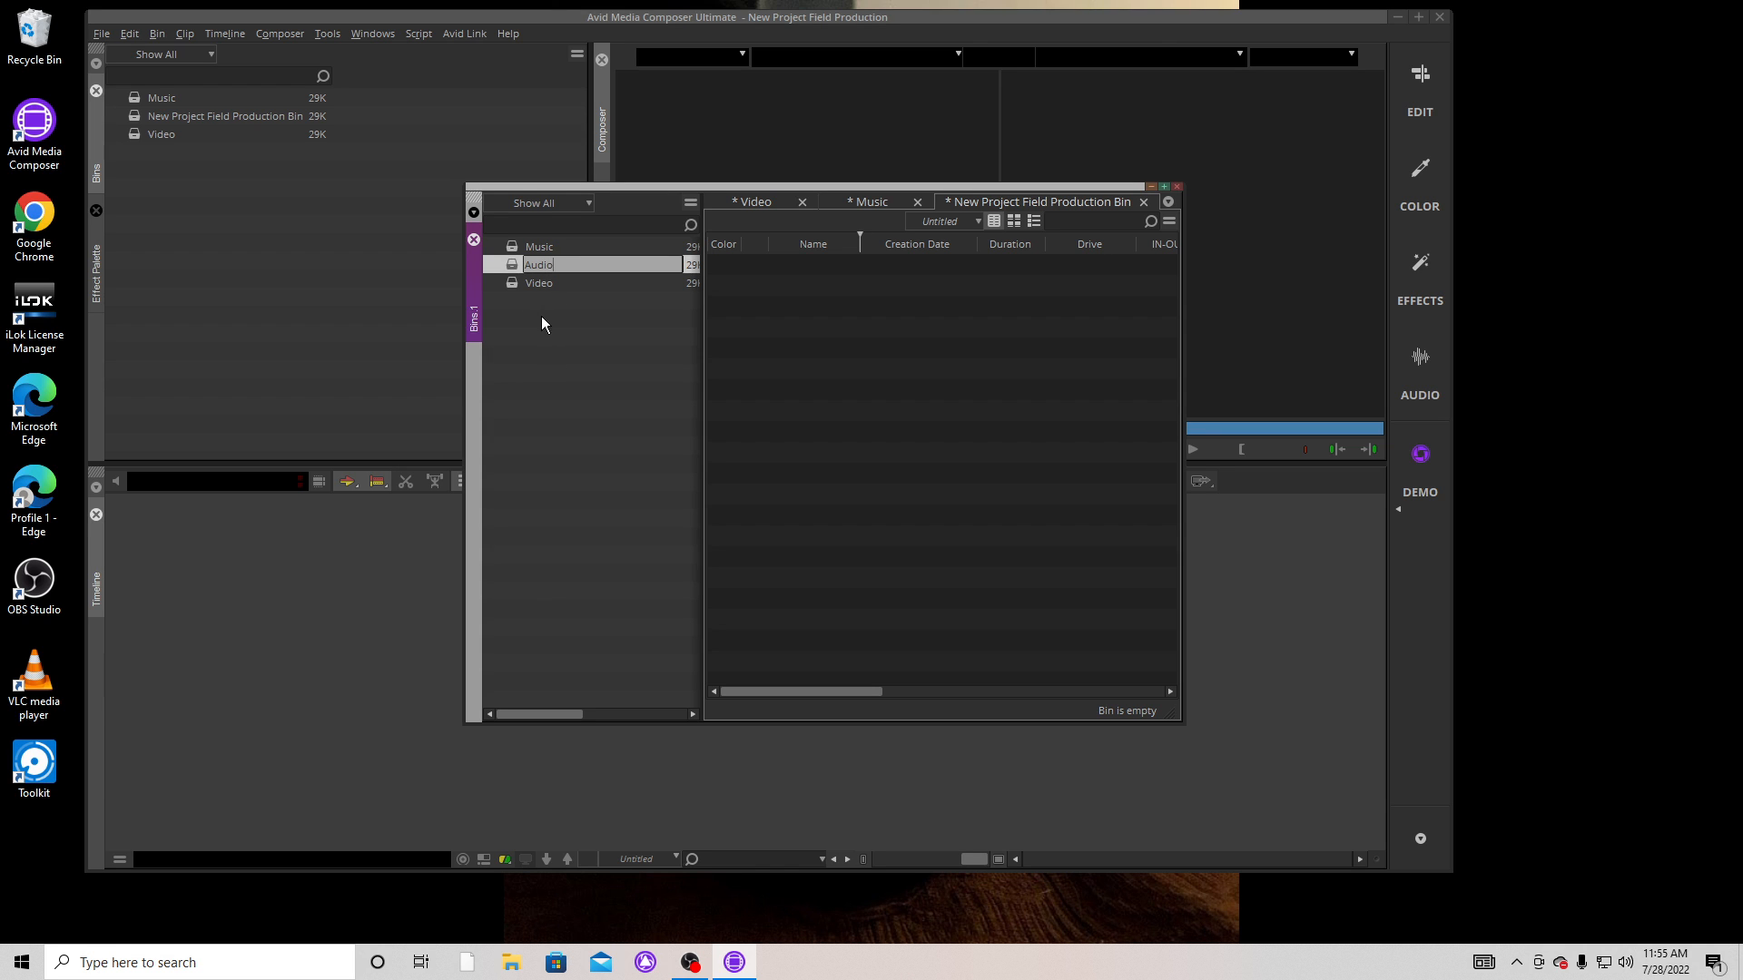
key(Return)
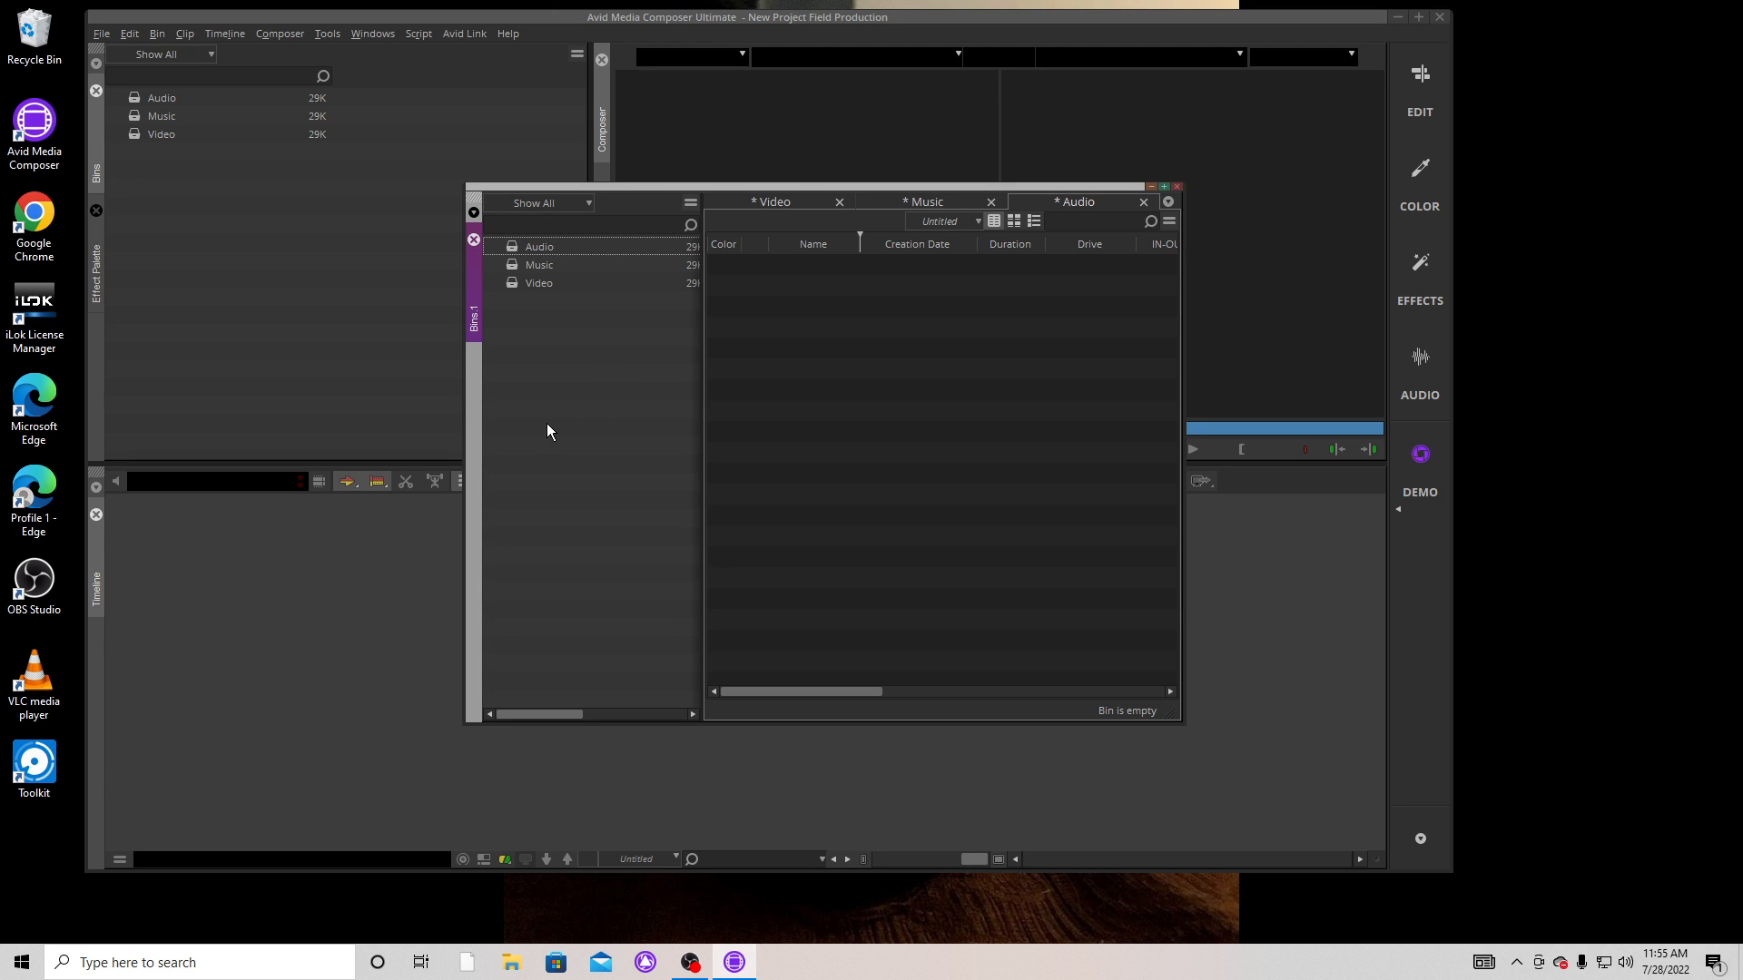
Create a new bin named Photos alongside the Audio, Music and Video bins.
right_click(535, 365)
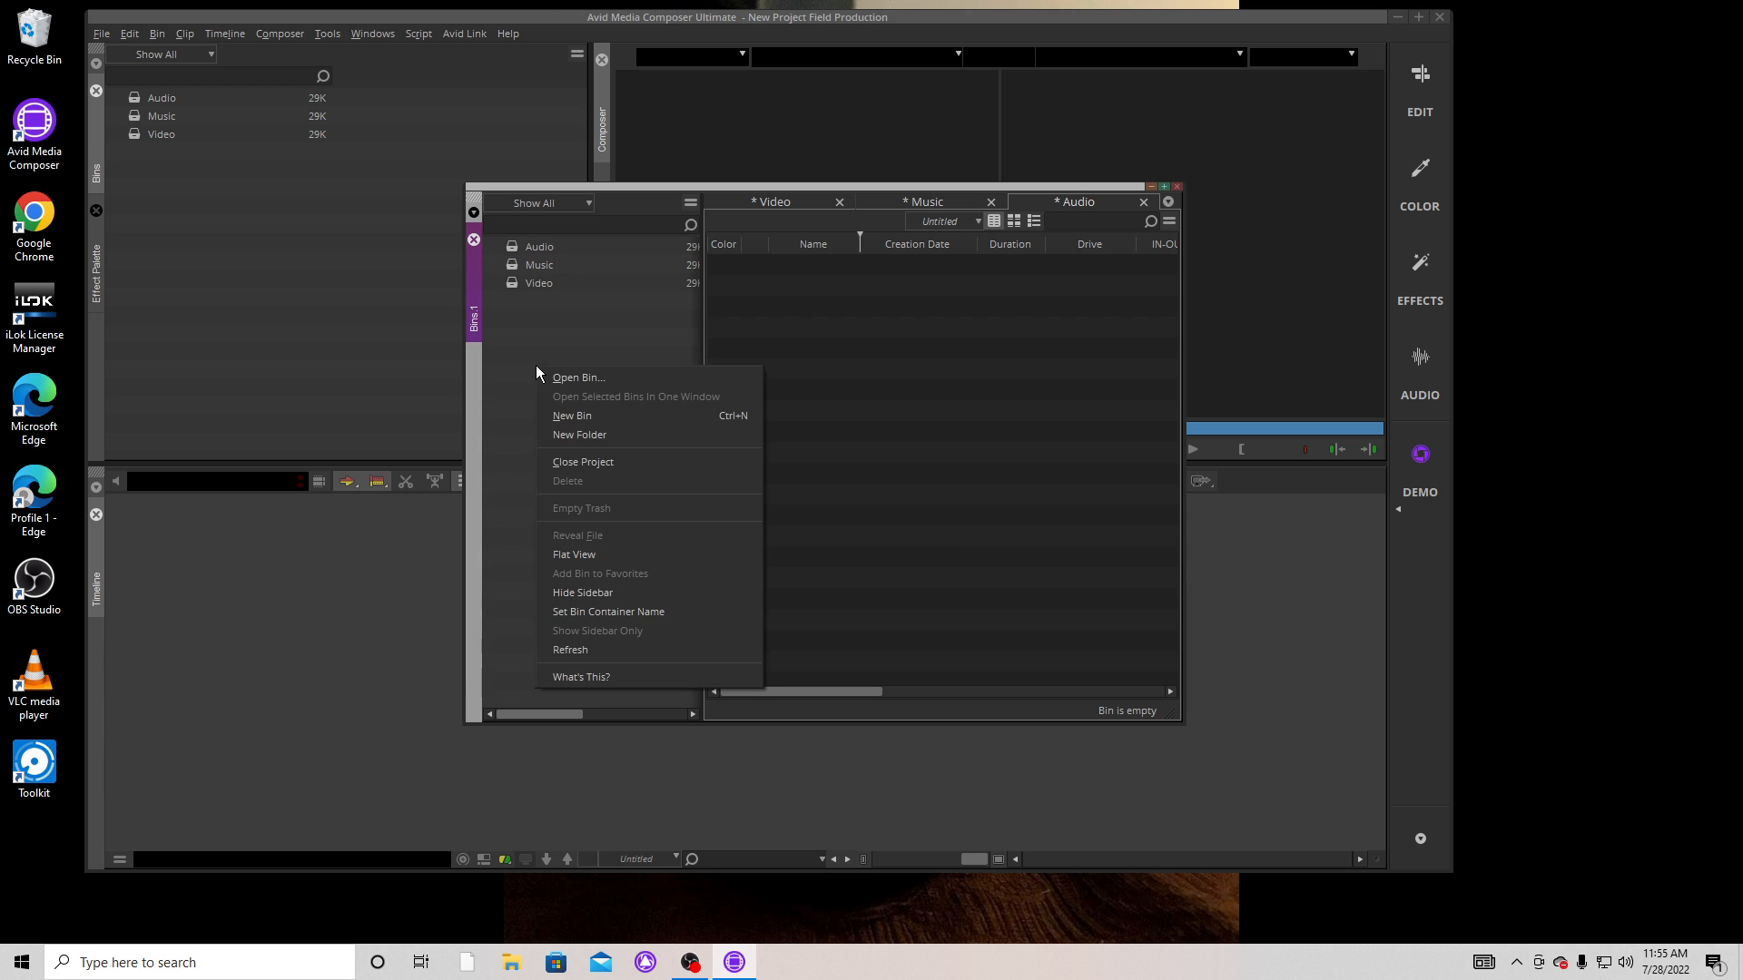
click(575, 416)
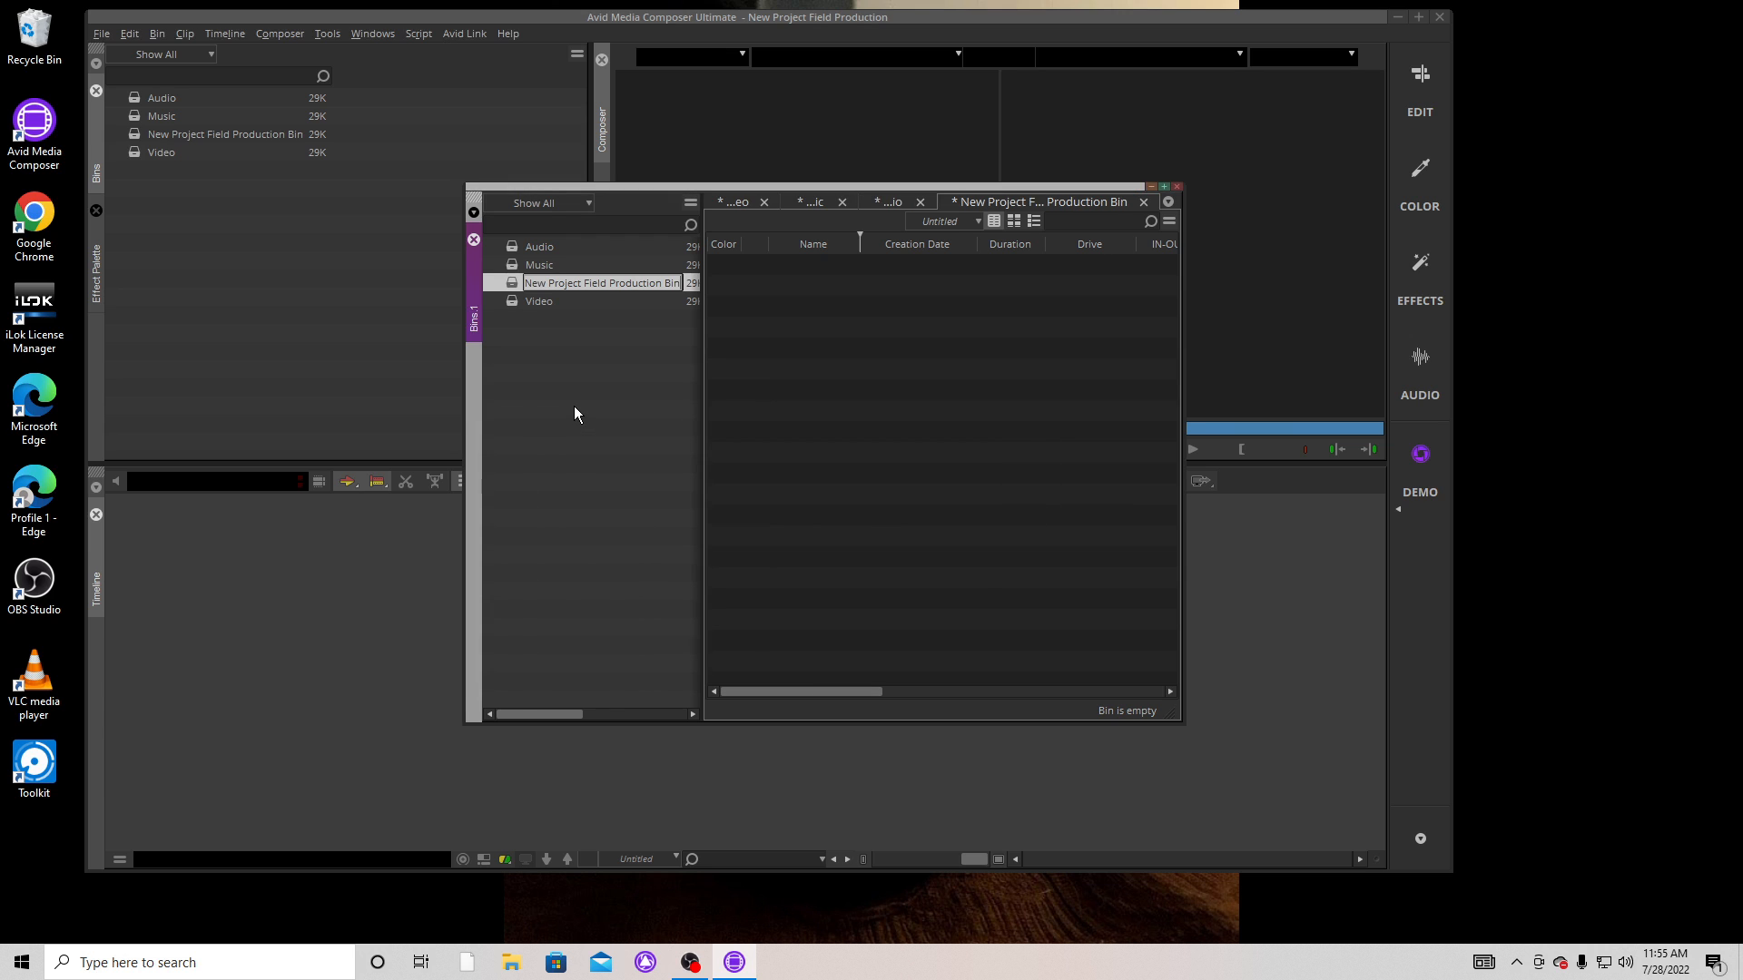
text(P)
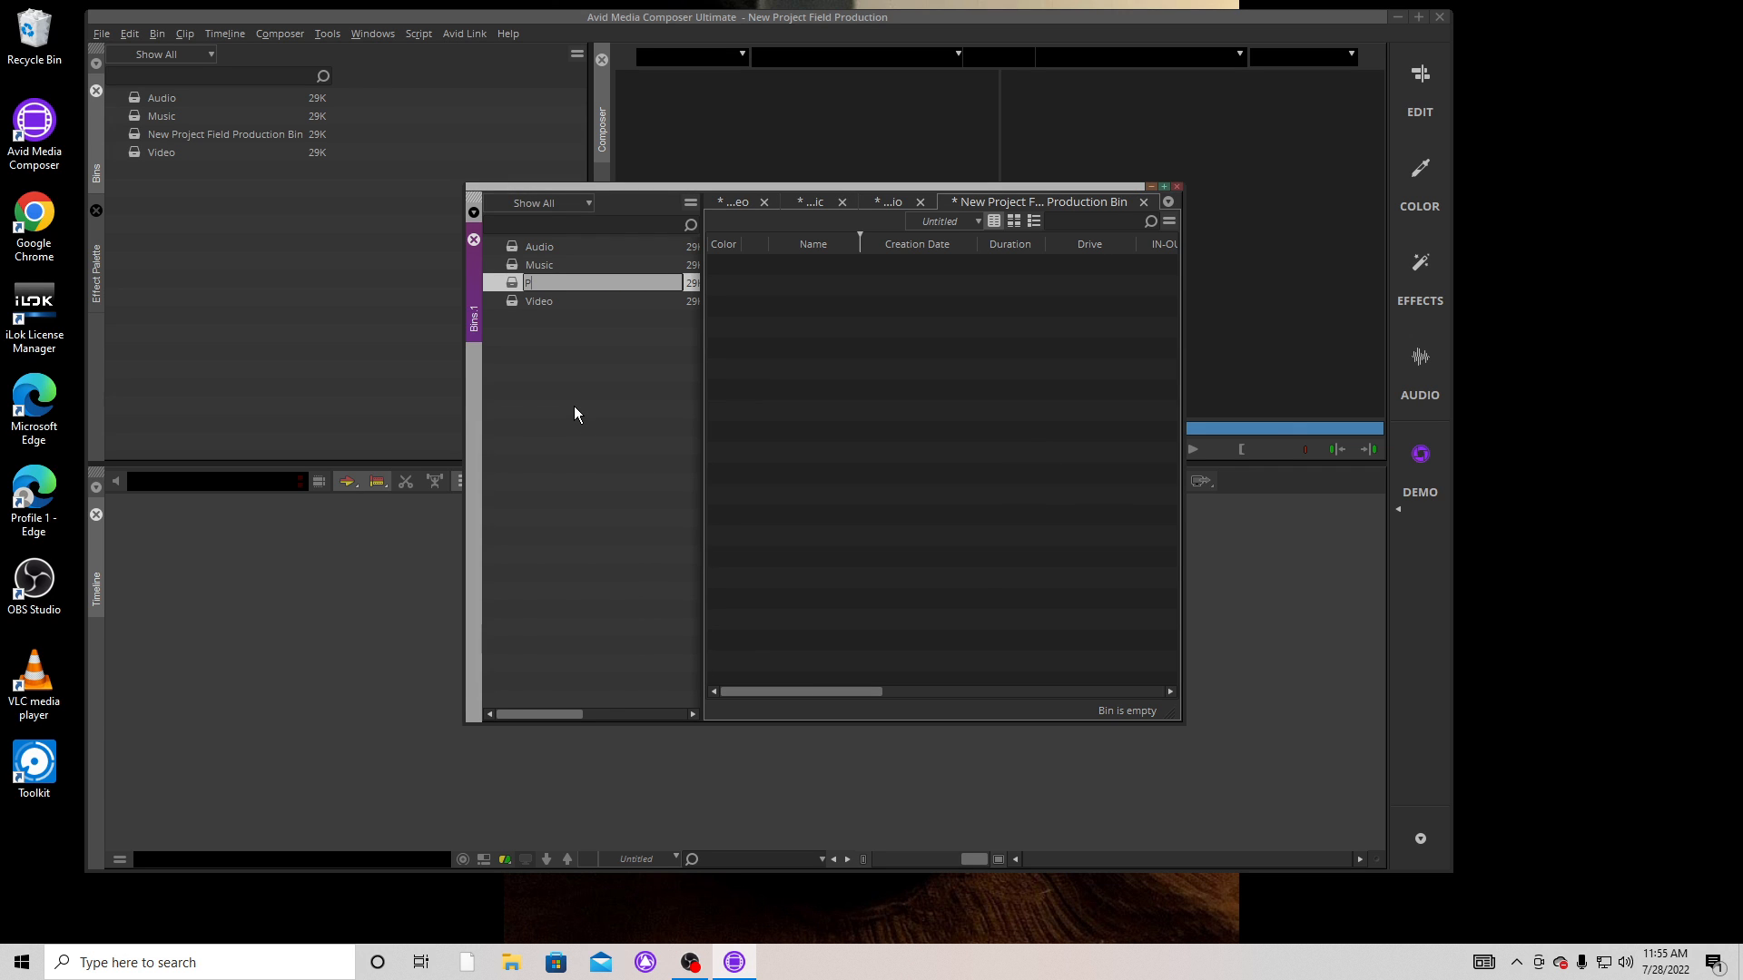
text(hotos)
key(Return)
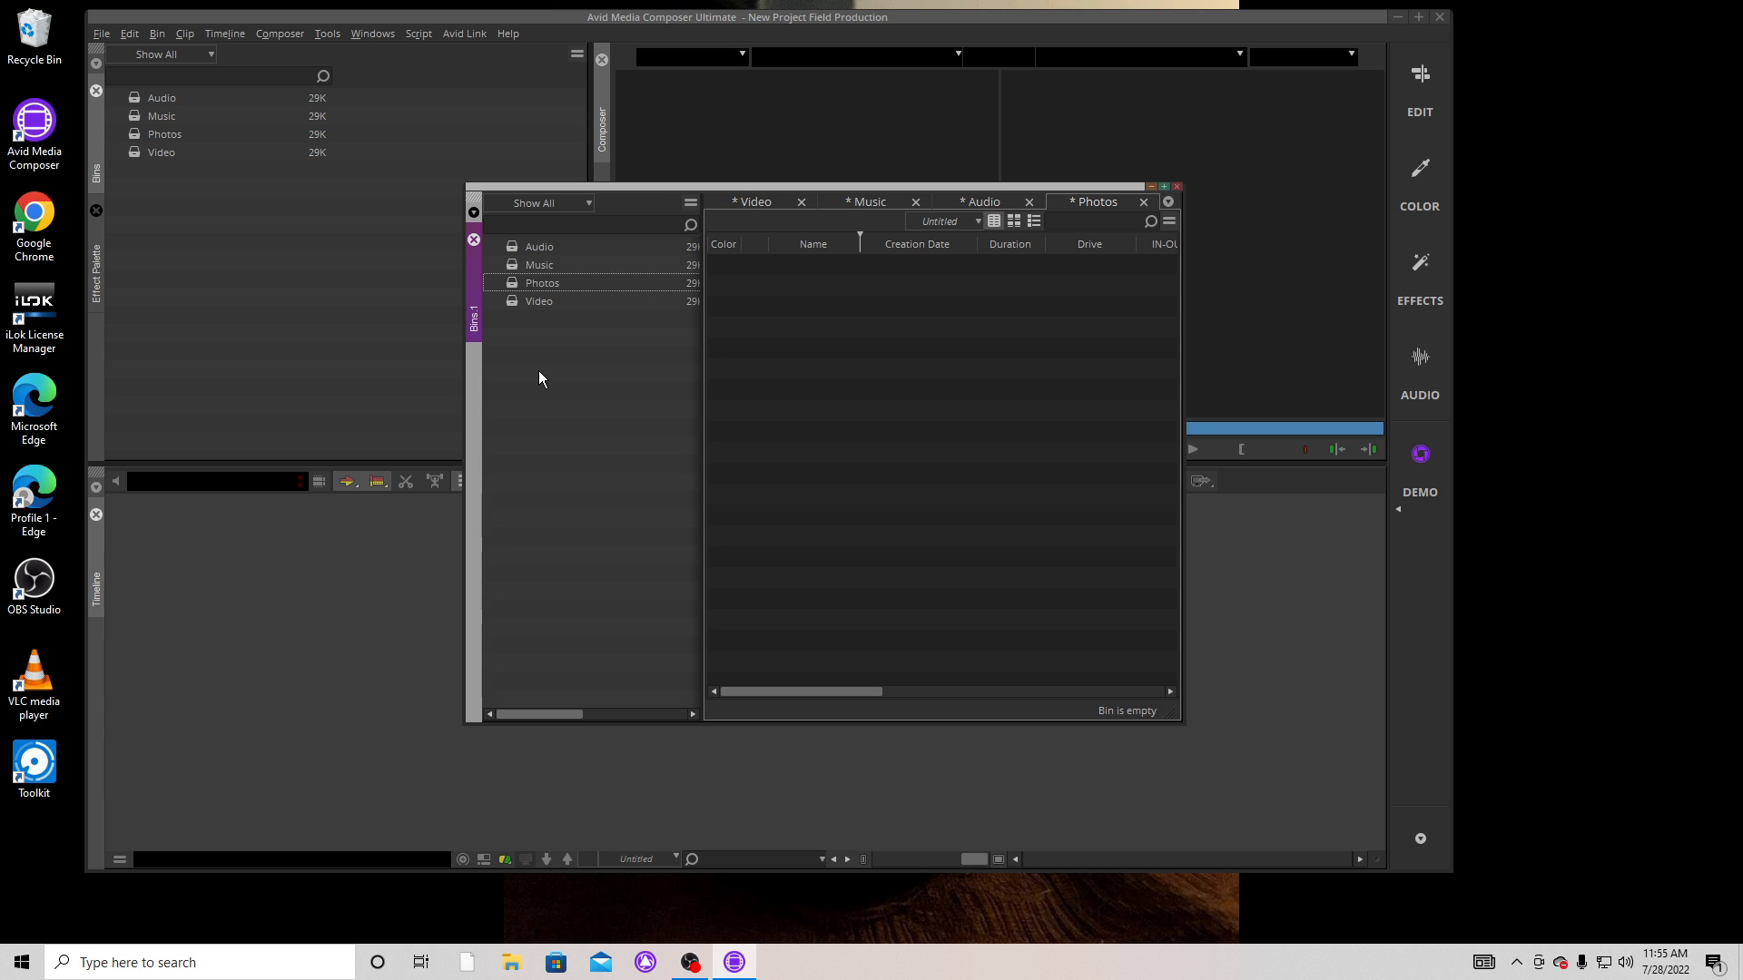
Add a new bin to the project and name it Titles.
right_click(534, 368)
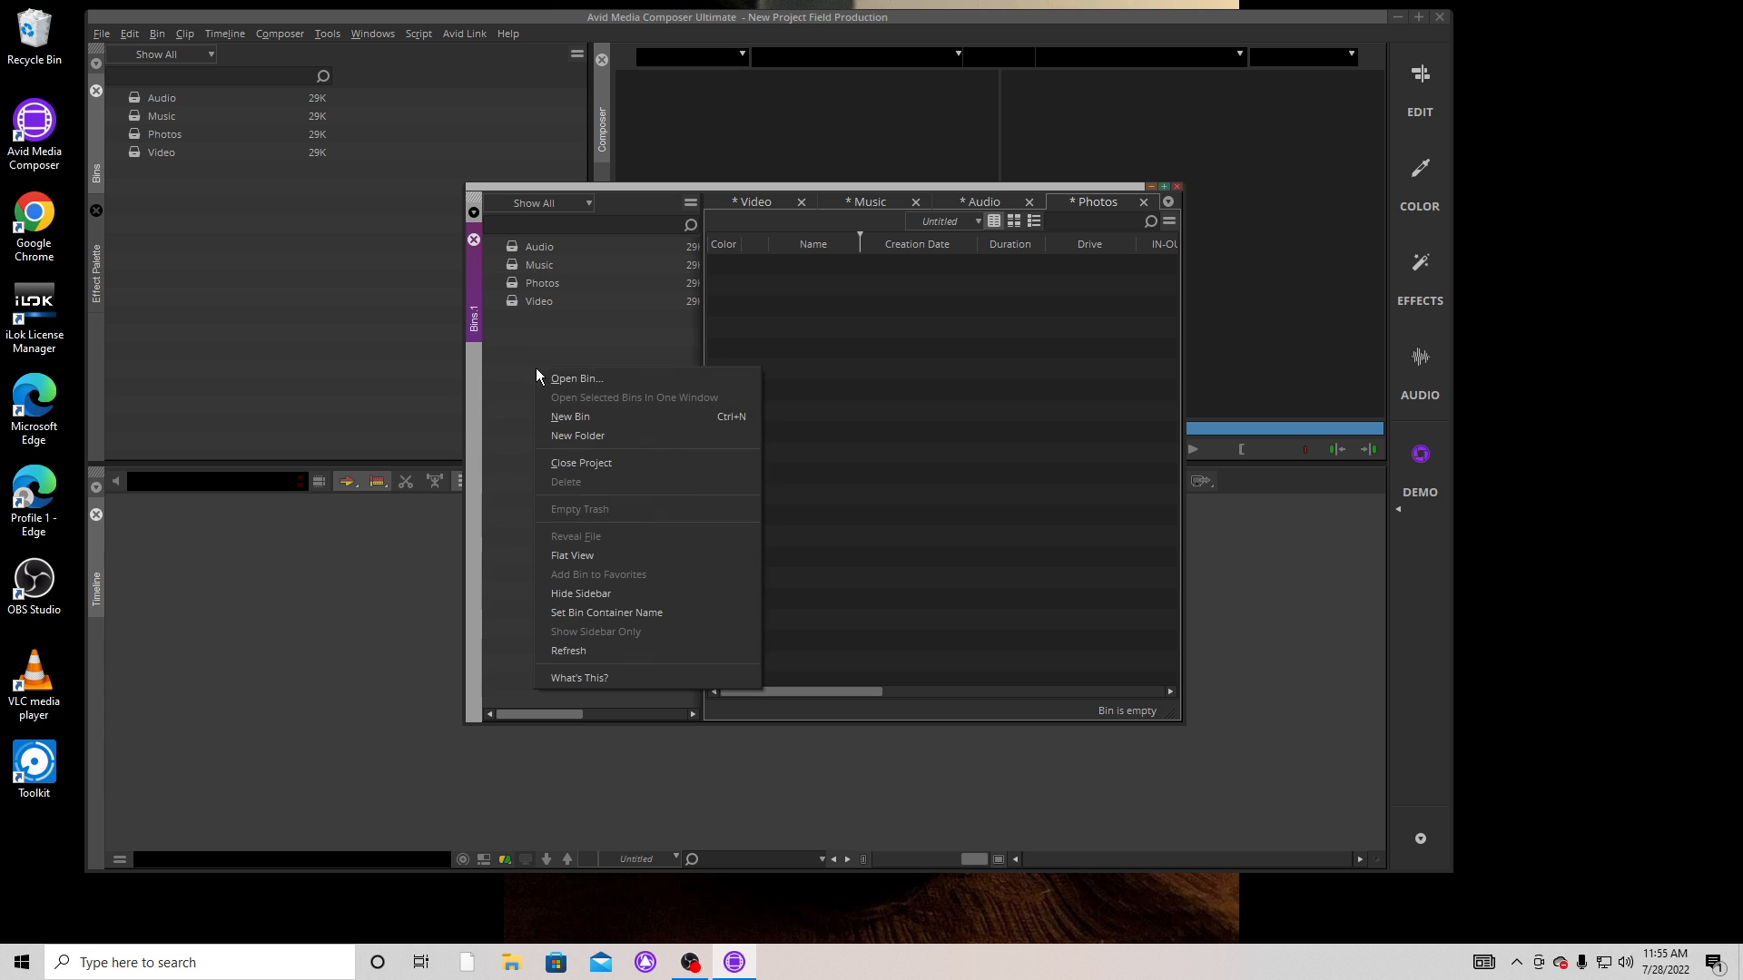
click(568, 416)
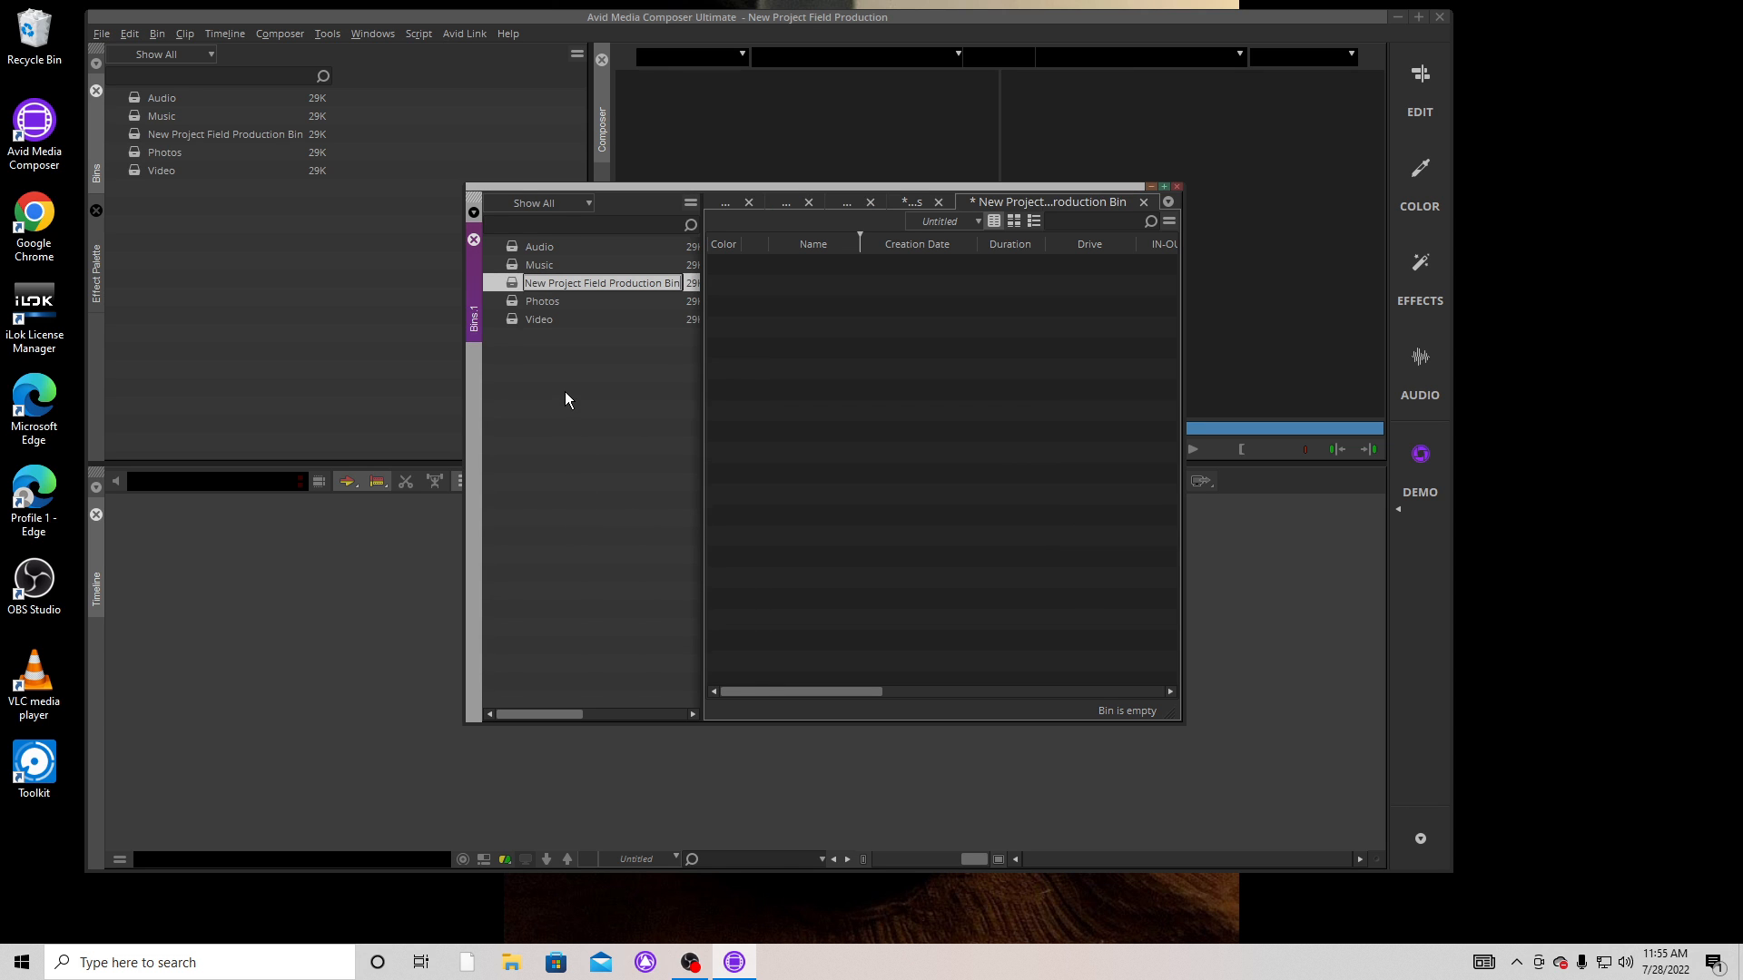
text(T)
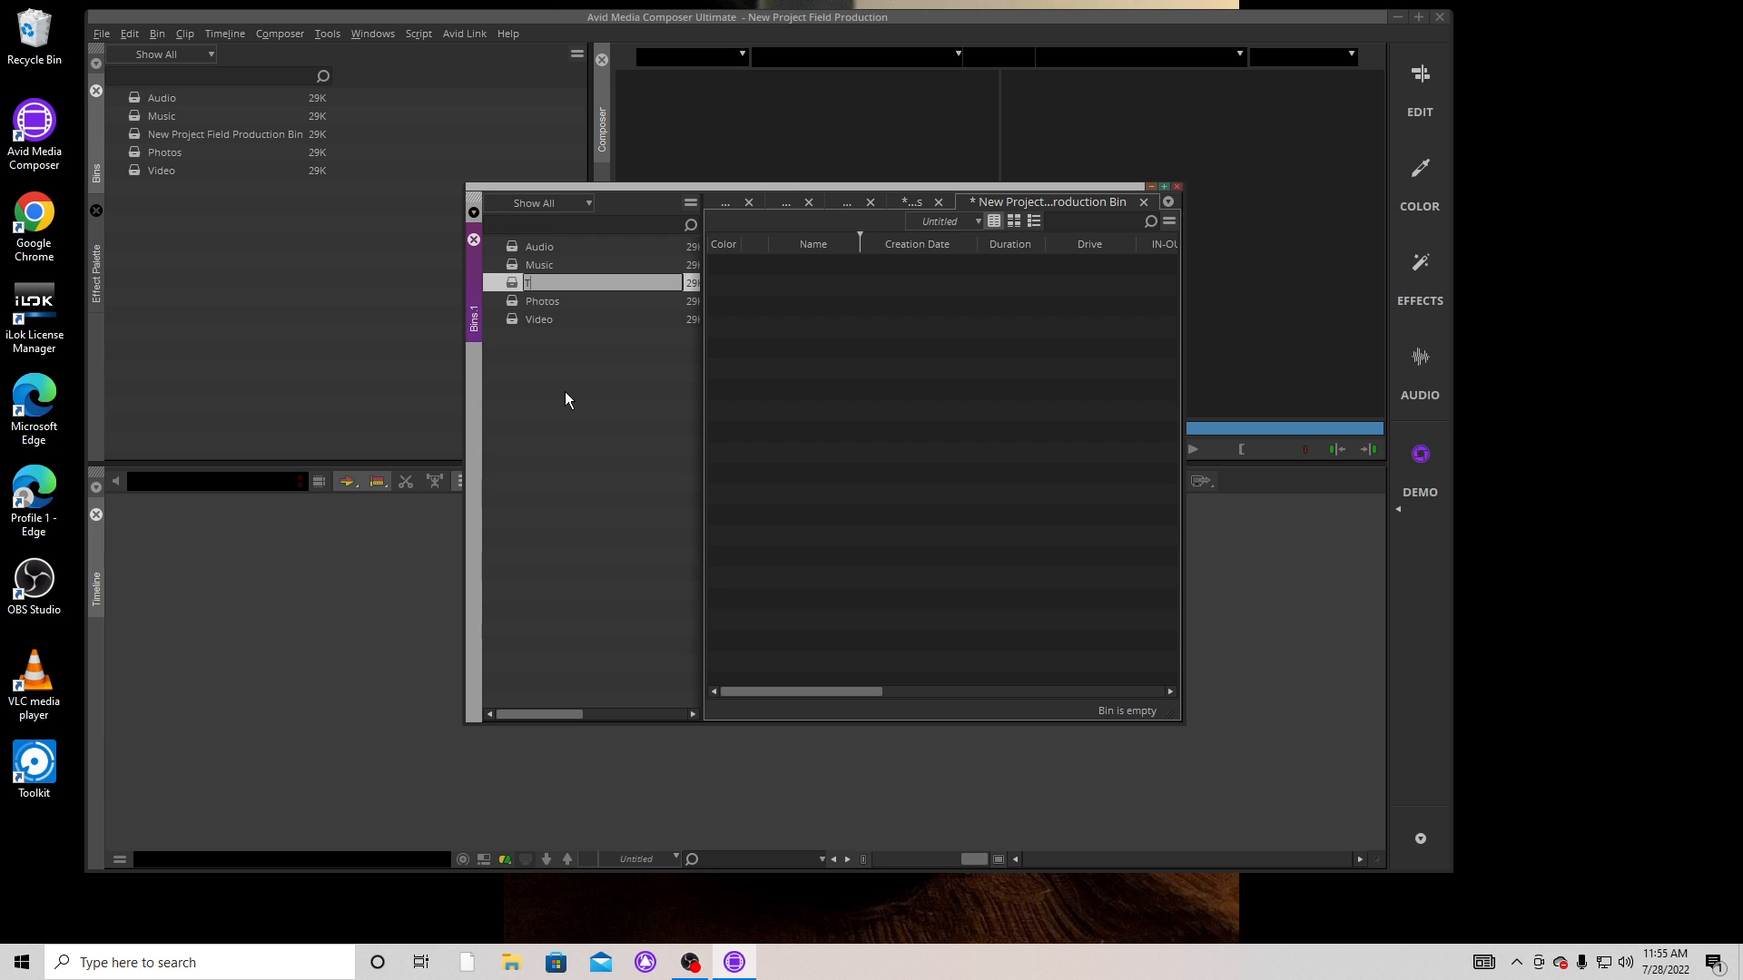
text(itles)
key(Return)
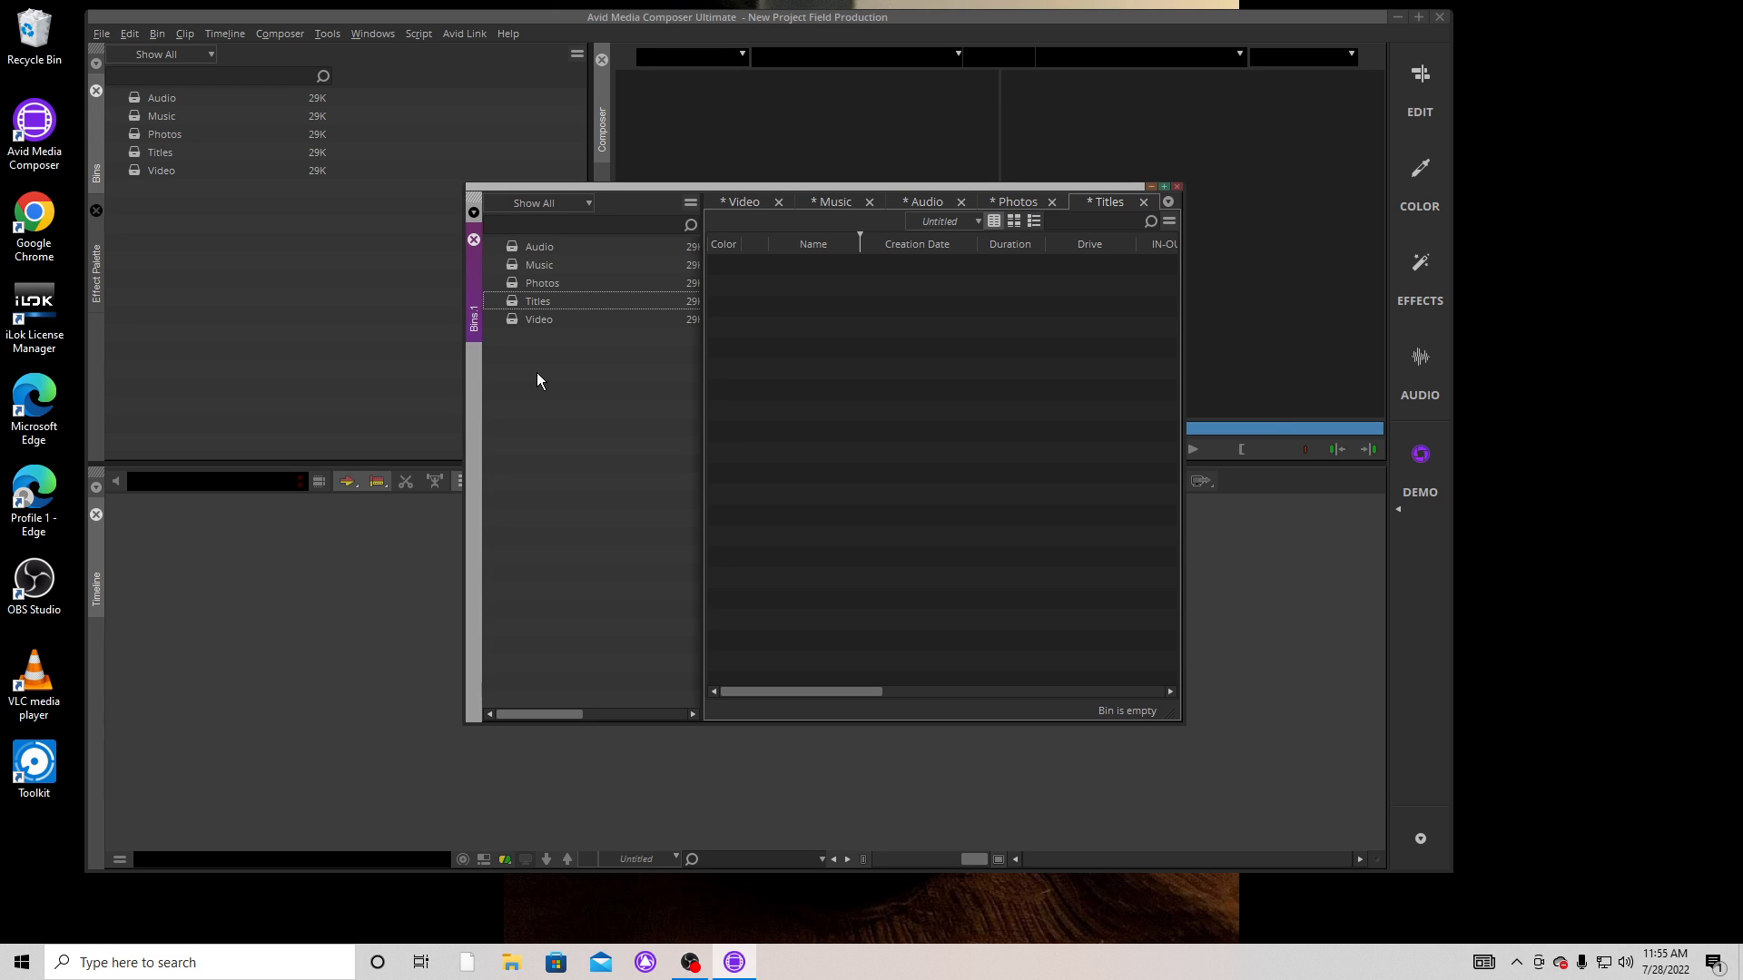
Create one more bin in the project and name it Sequences.
right_click(533, 372)
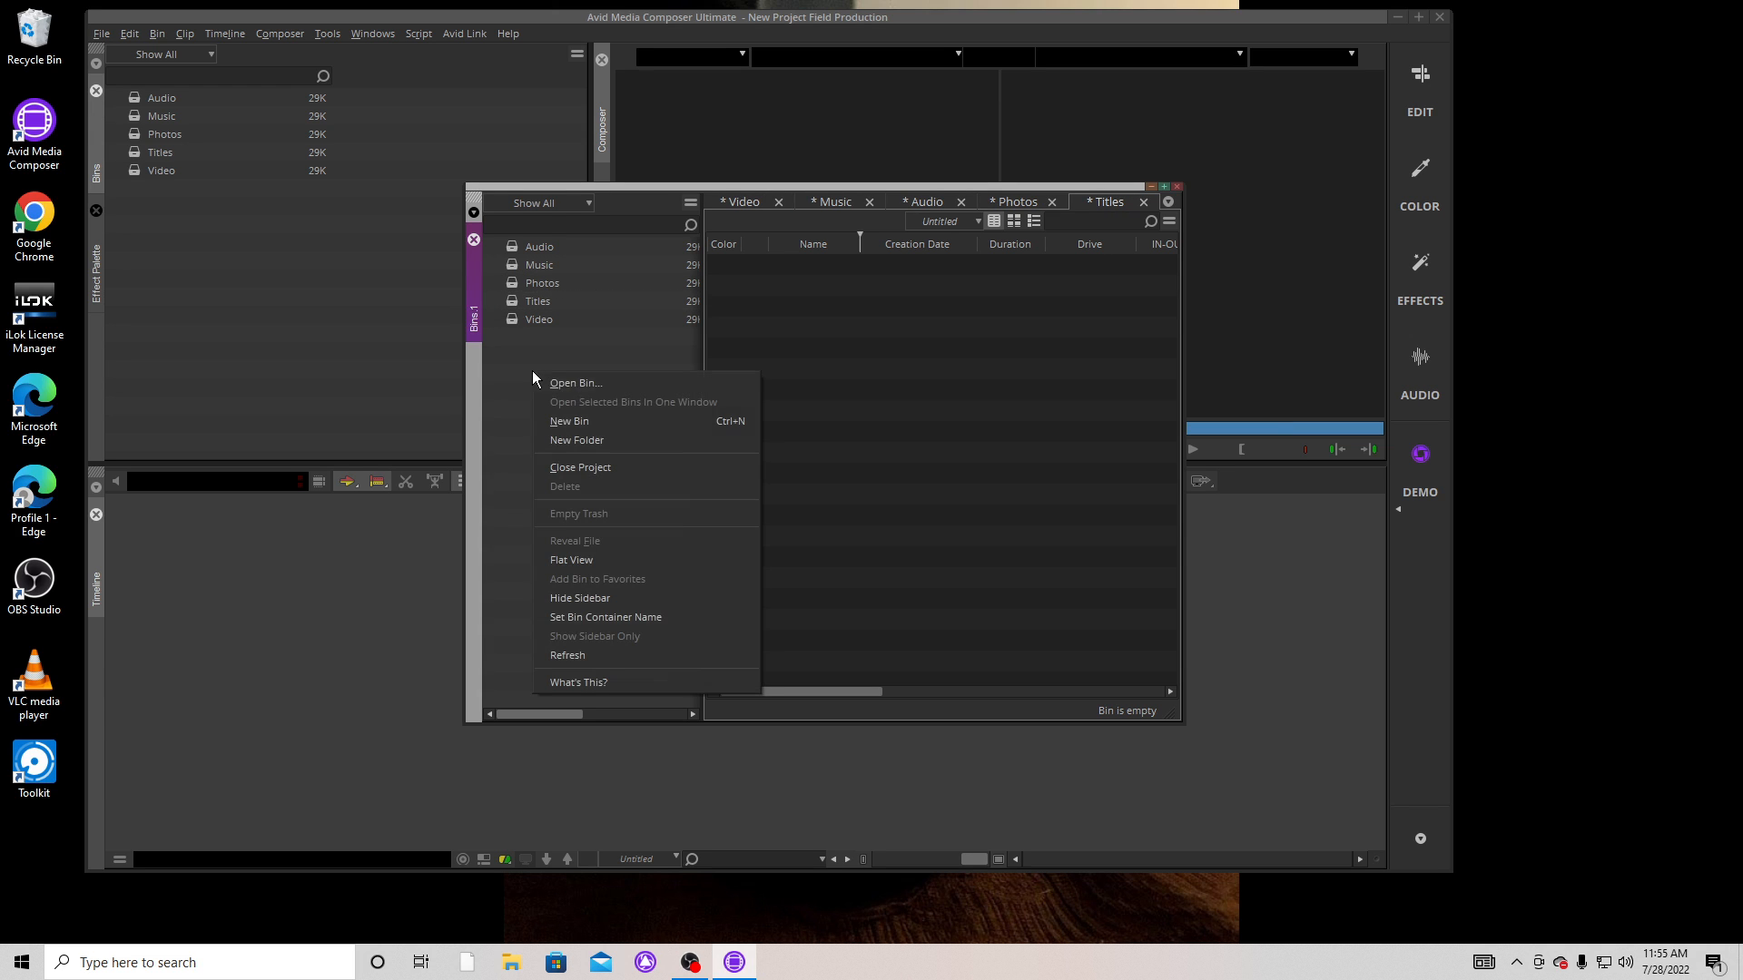
click(576, 420)
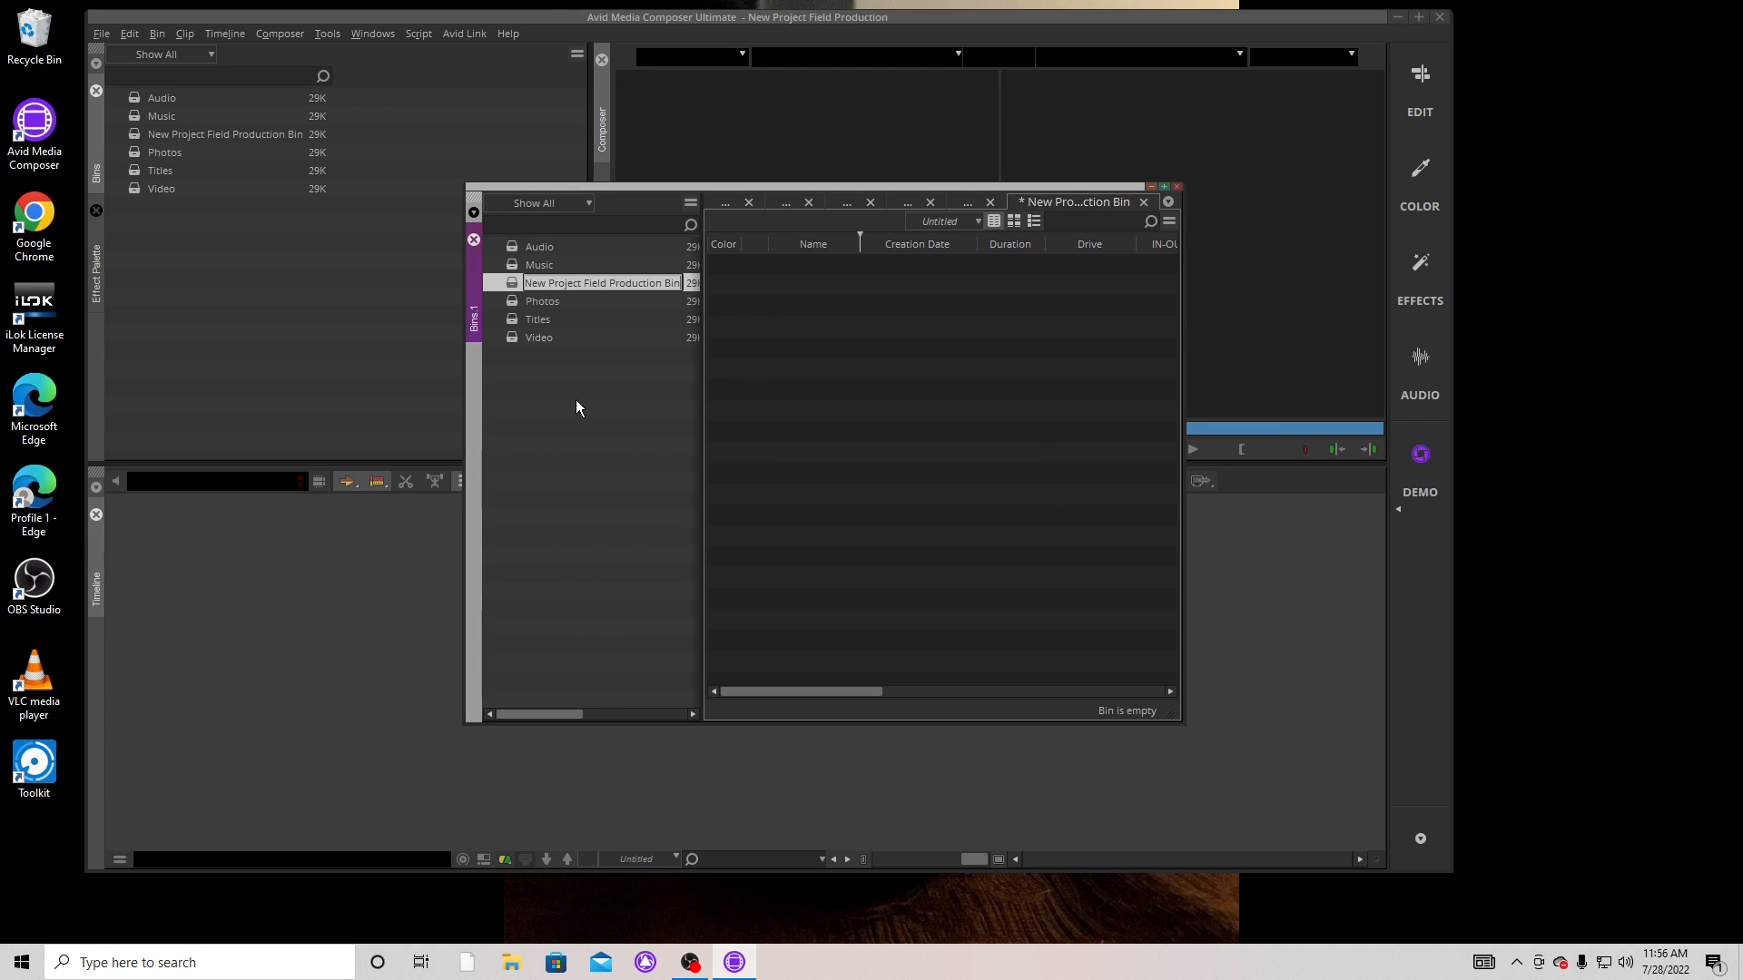
text(Se)
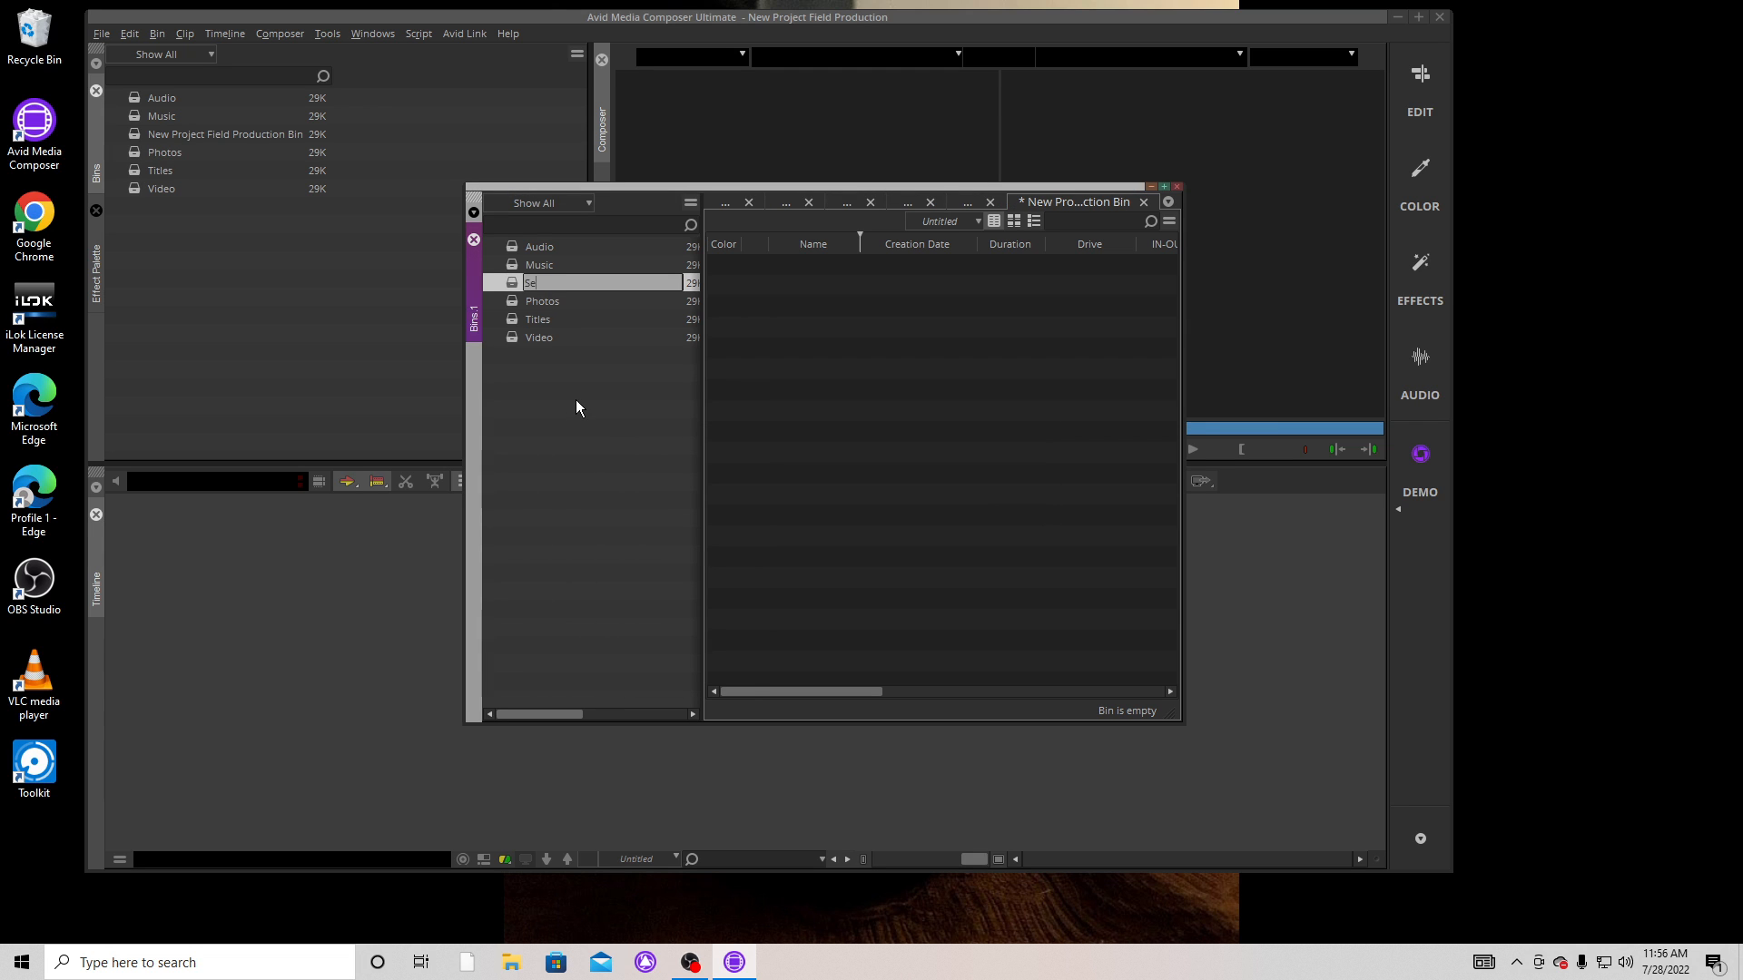
text(quences)
key(Return)
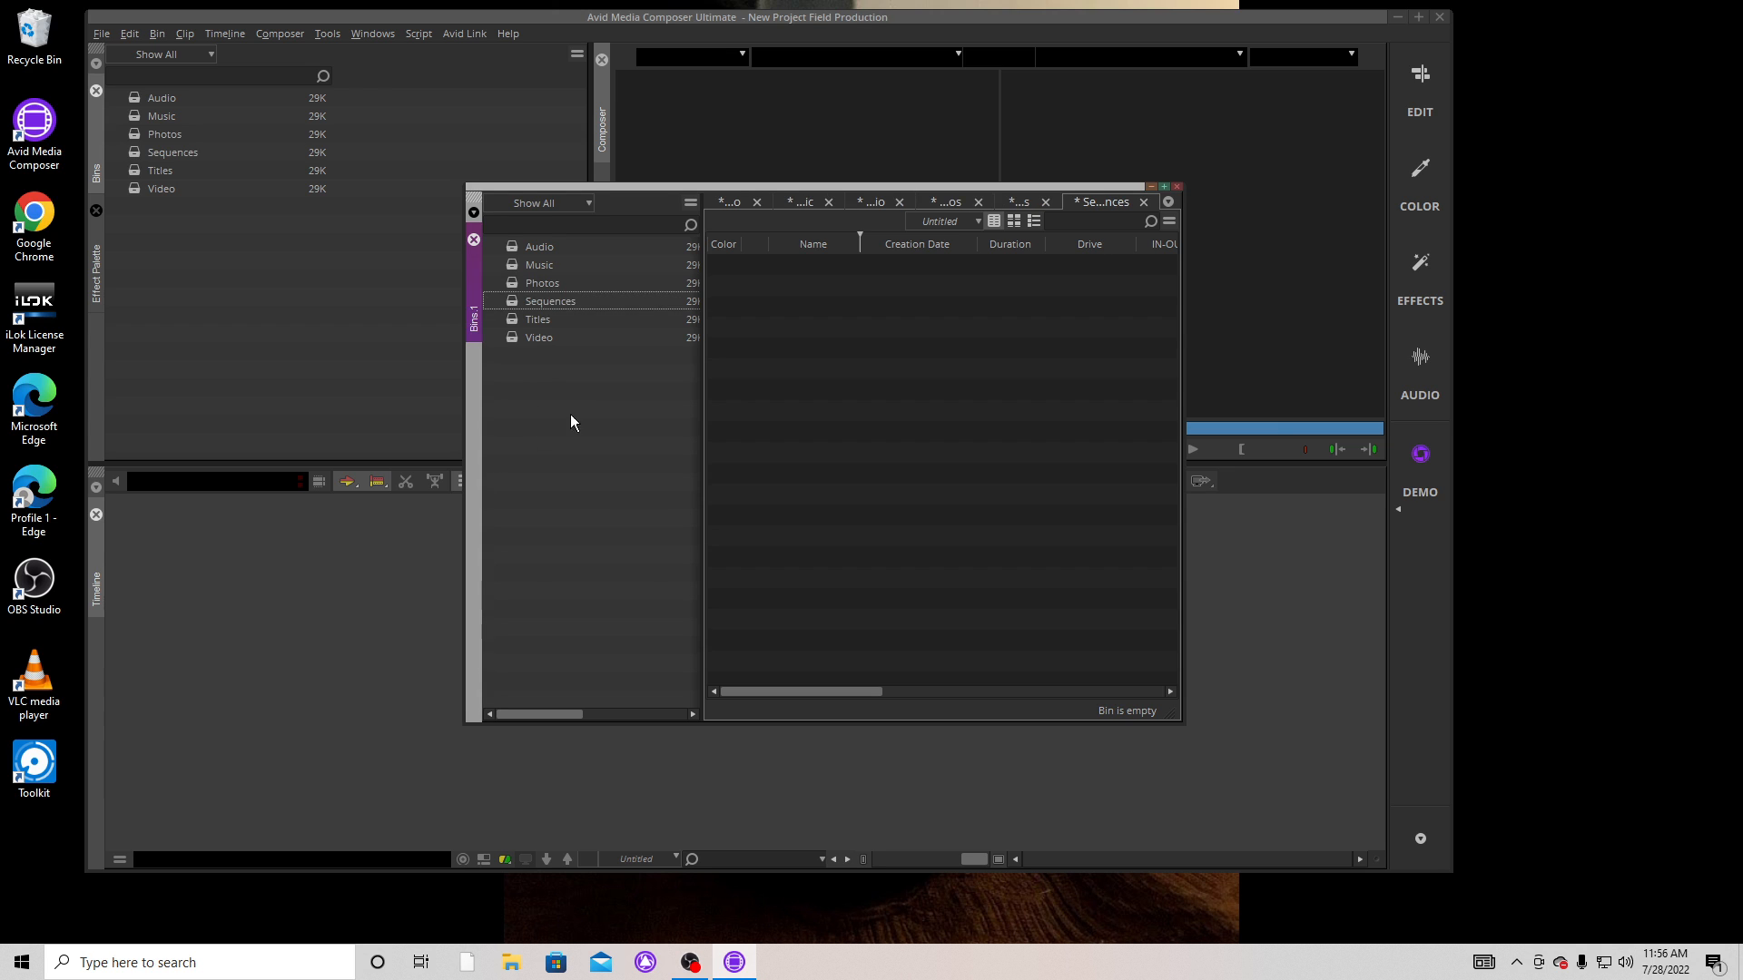